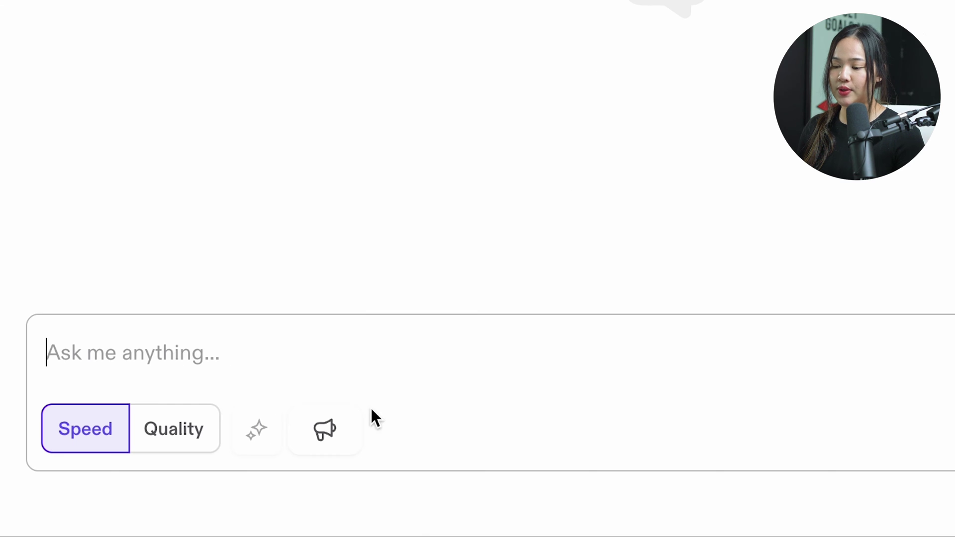
Step: Check the MFW 2 and MFW URL brand voice descriptions and apply the MFW URL voice to the chat
{"action": "left_click", "coordinate": [308, 437]}
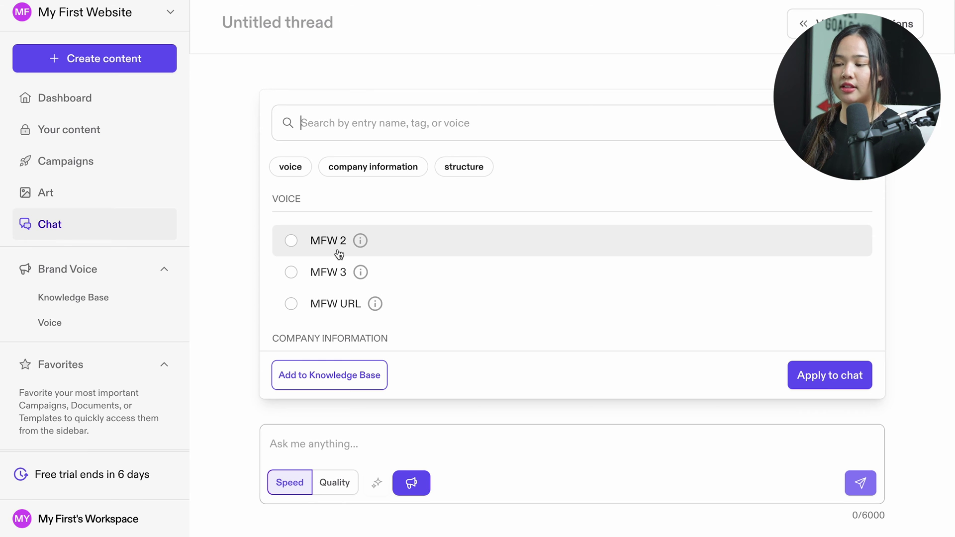
{"action": "mouse_move", "coordinate": [361, 243]}
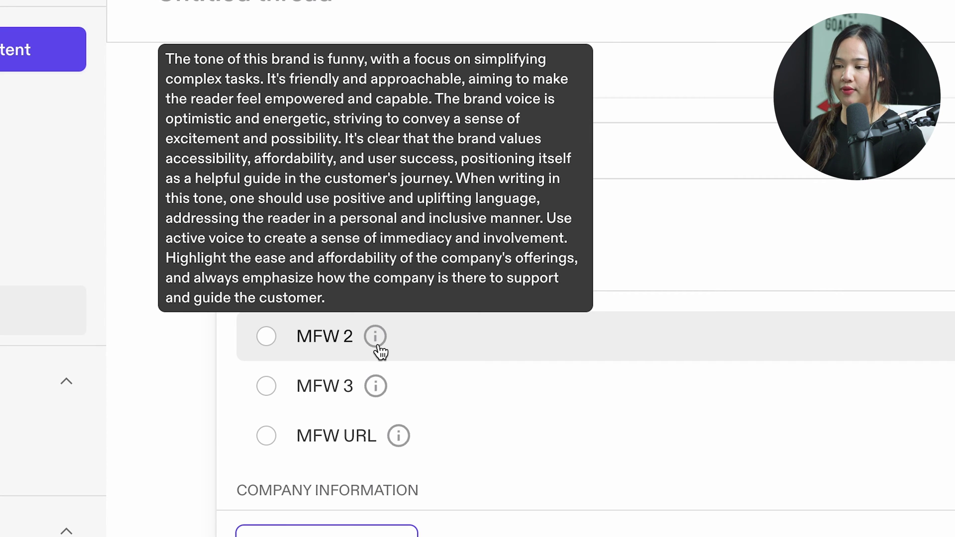
{"action": "mouse_move", "coordinate": [398, 438]}
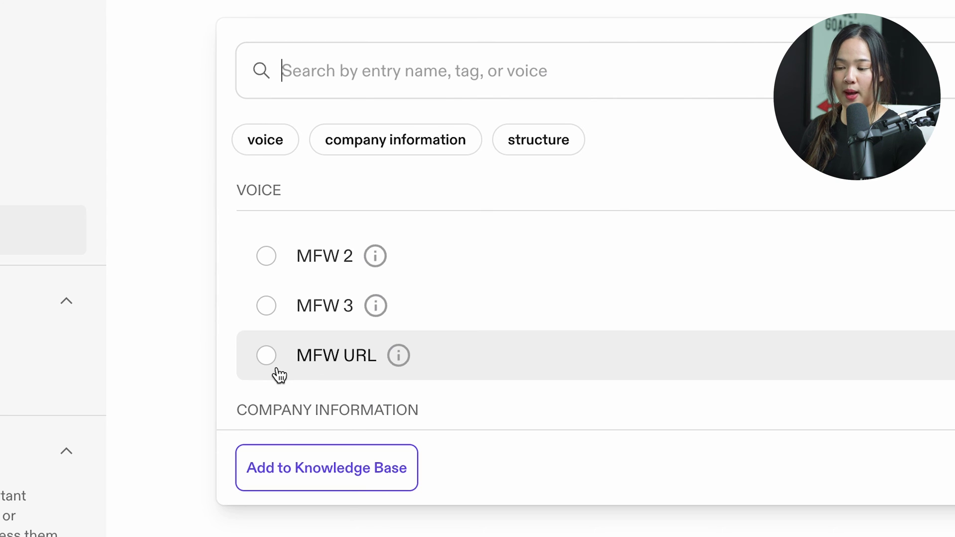
{"action": "mouse_move", "coordinate": [407, 367]}
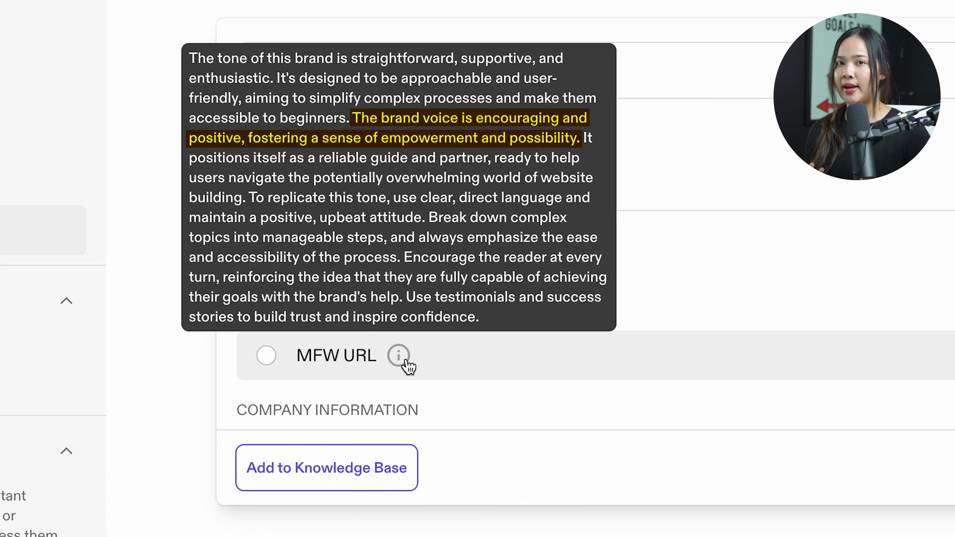
{"action": "left_click", "coordinate": [401, 360]}
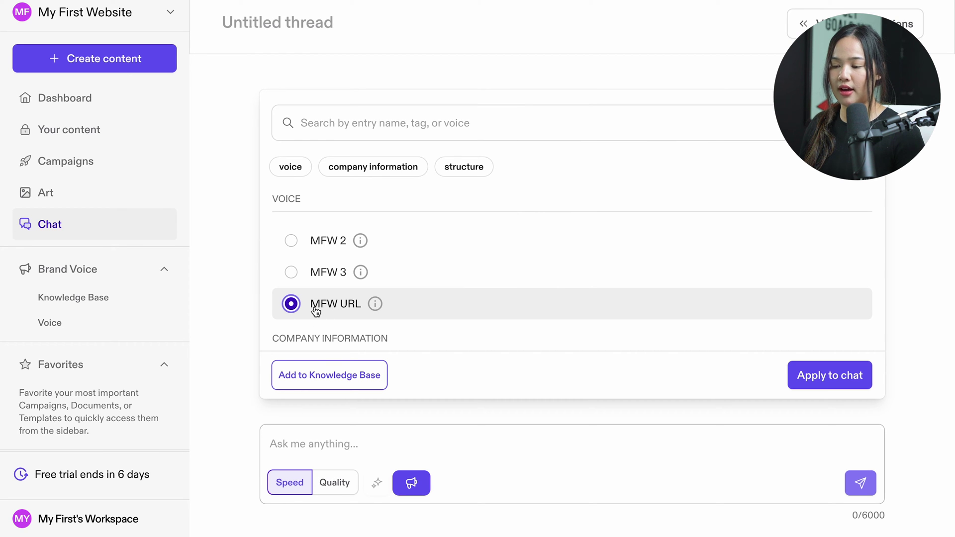
{"action": "left_click", "coordinate": [808, 387]}
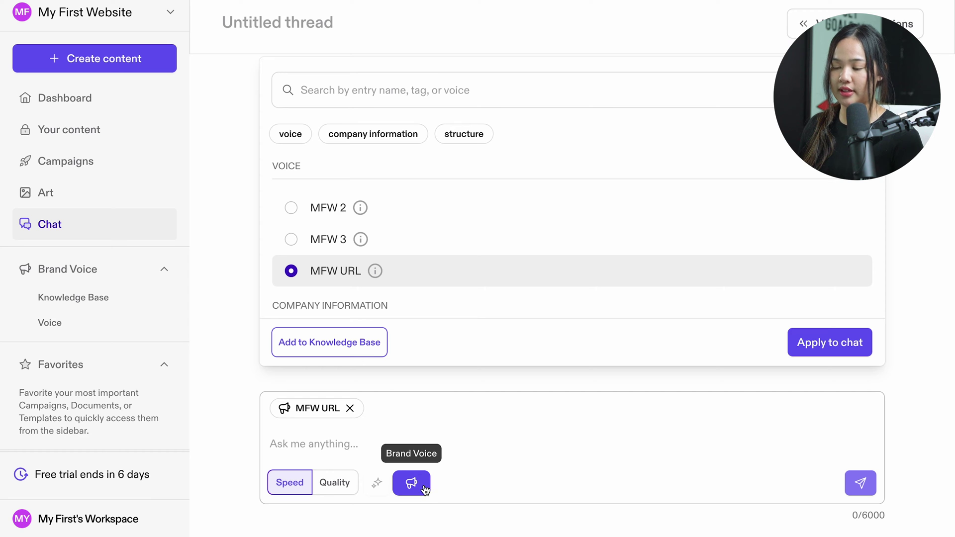
Step: Create a text-based Knowledge Base entry named FAQ with the copied website builder text and the Company Information tag
{"action": "left_click", "coordinate": [309, 351]}
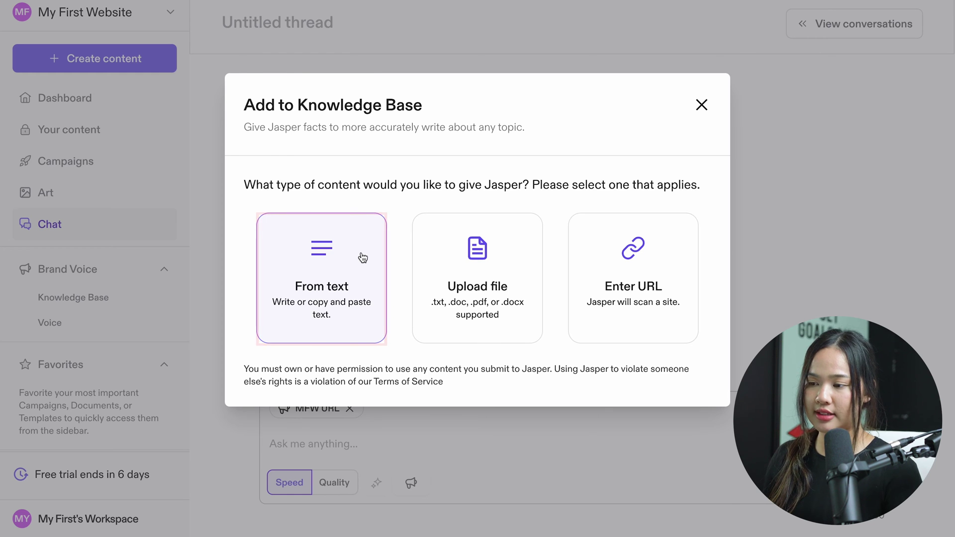
{"action": "left_click", "coordinate": [362, 257]}
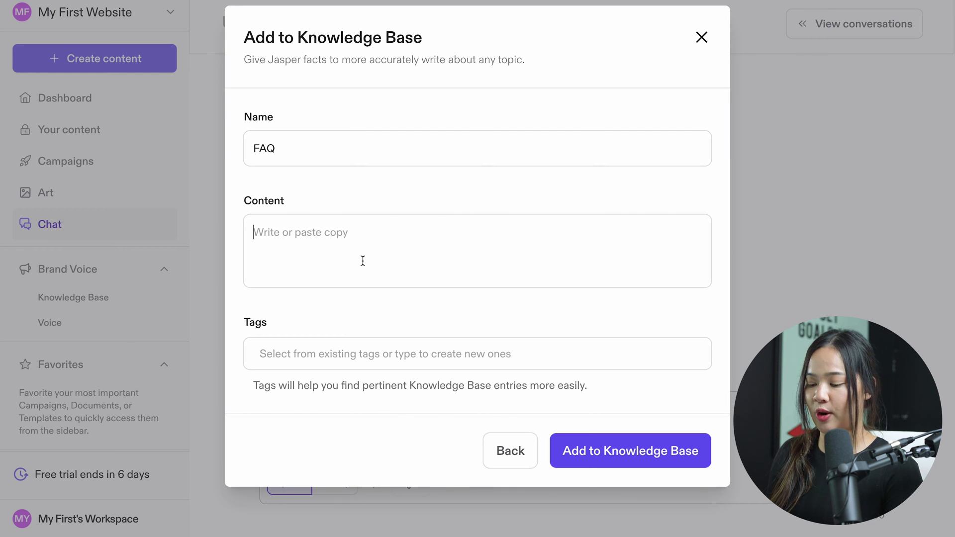
{"action": "key", "text": "ctrl+v"}
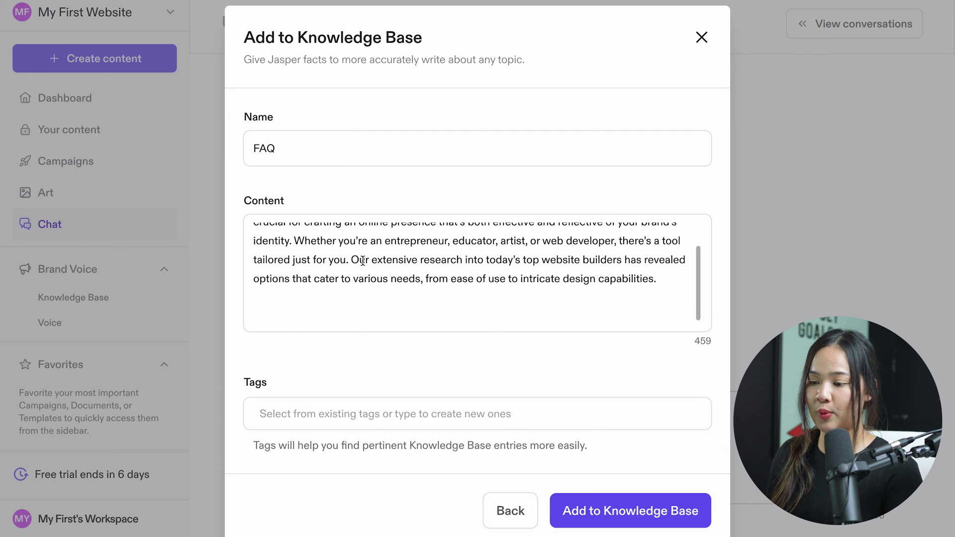
{"action": "left_click", "coordinate": [350, 418]}
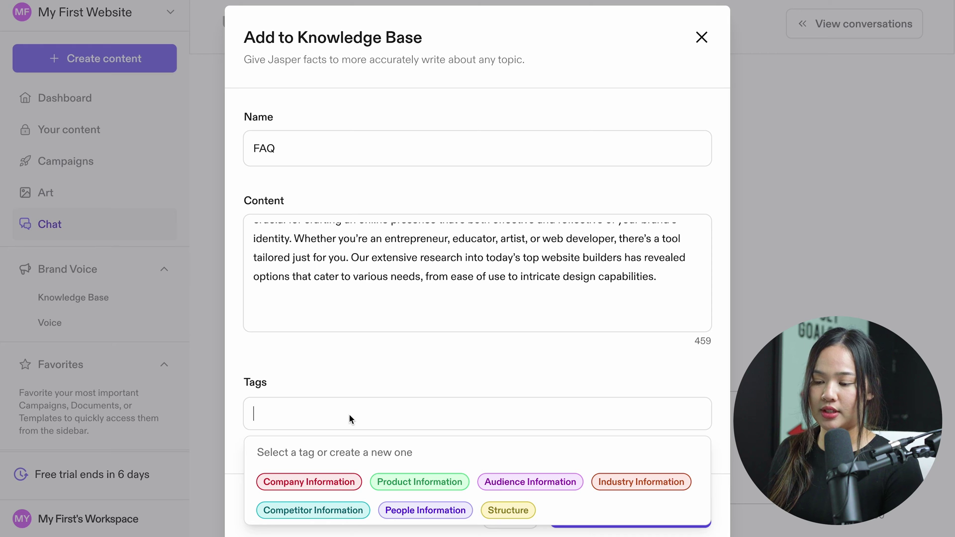
{"action": "left_click", "coordinate": [340, 485]}
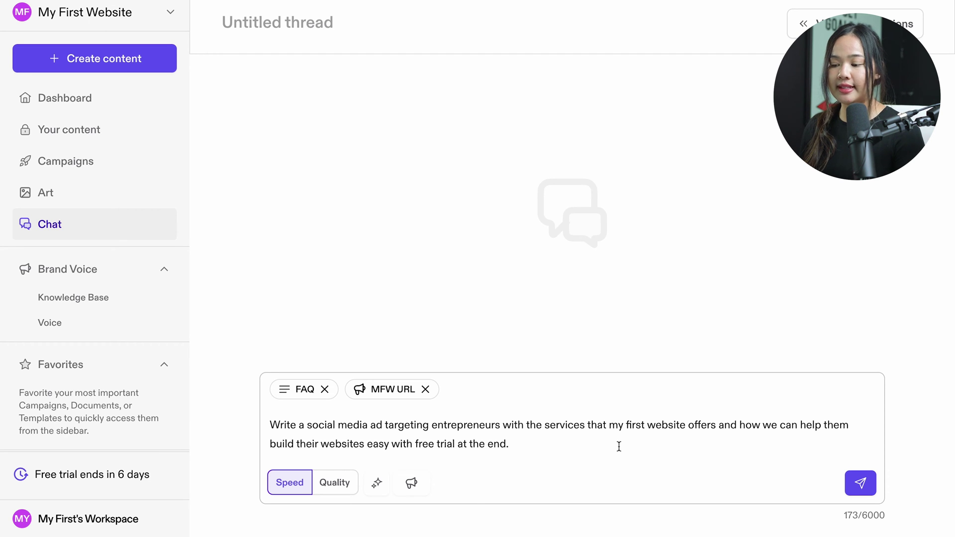
Step: Submit the prompt for a social media ad targeting entrepreneurs, covering My First Website's services and easy website building, with a free trial at the end
{"action": "left_click", "coordinate": [858, 485]}
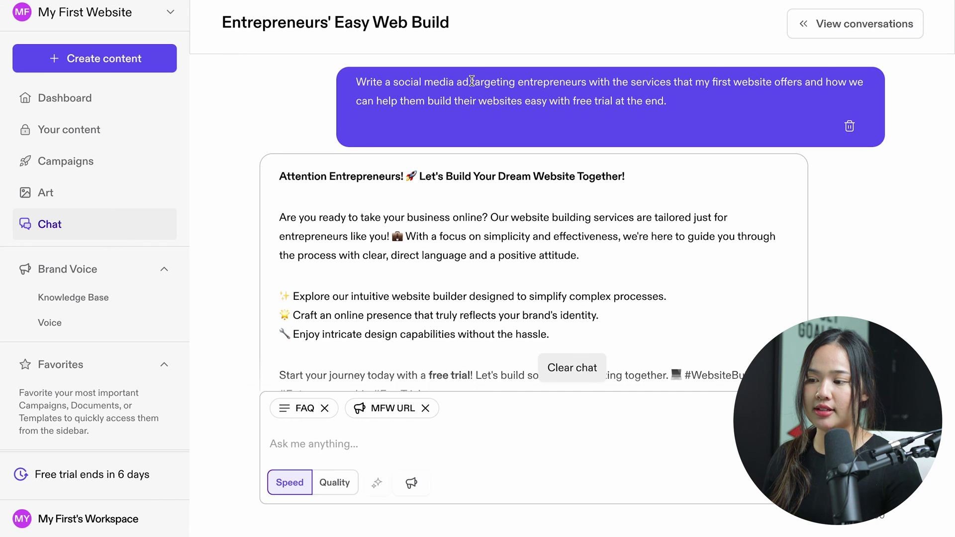
Step: Review the prompt's audience, ad format and free trial request, and examine the generated ad's headline and emojis
{"action": "left_click_drag", "start_coordinate": [517, 82], "coordinate": [594, 82]}
{"action": "left_click", "coordinate": [691, 104]}
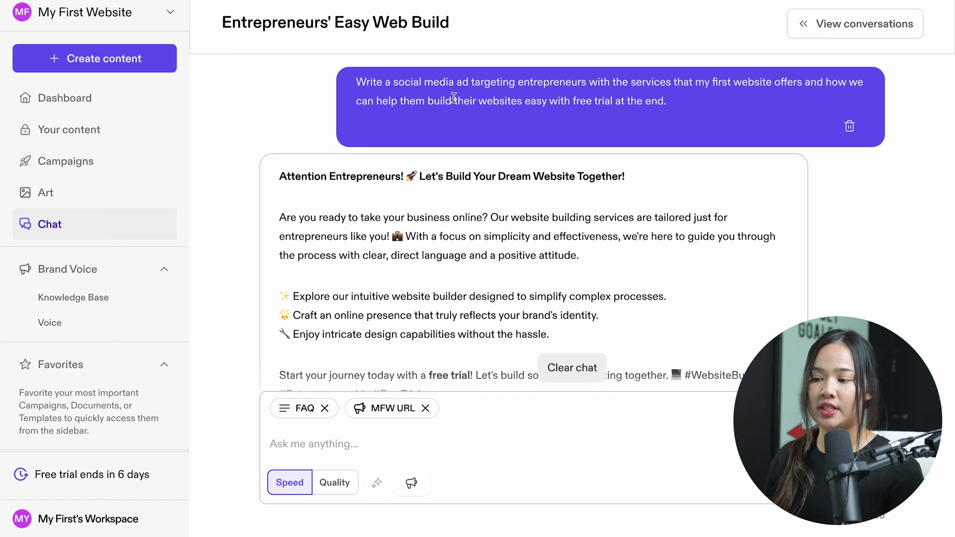
{"action": "left_click_drag", "start_coordinate": [397, 83], "coordinate": [472, 82]}
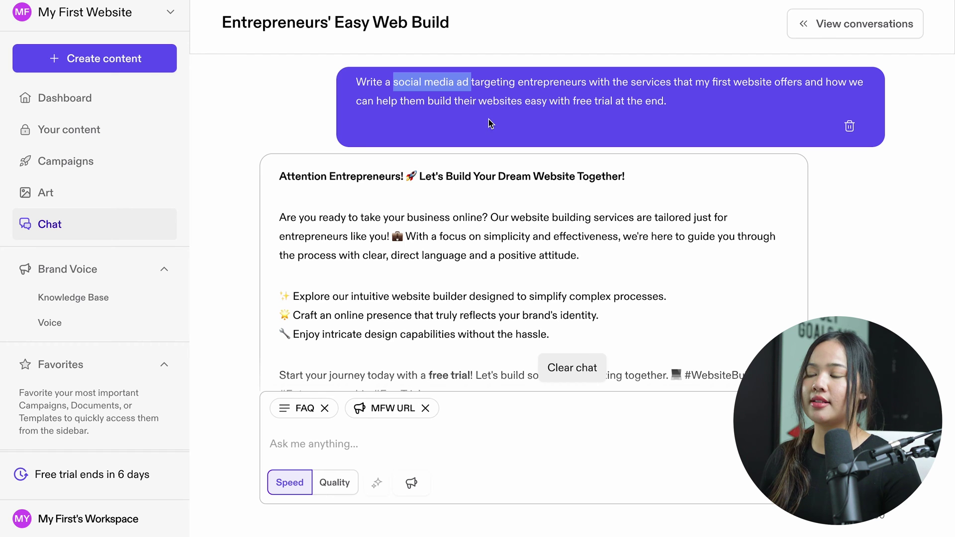
{"action": "left_click_drag", "start_coordinate": [526, 102], "coordinate": [631, 103]}
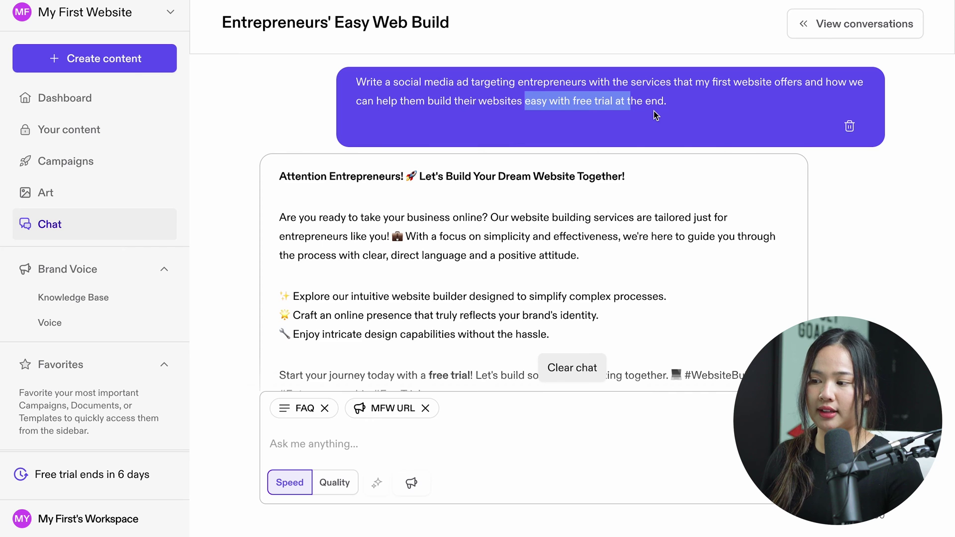
{"action": "scroll", "coordinate": [653, 111], "scroll_direction": "down", "scroll_amount": 2}
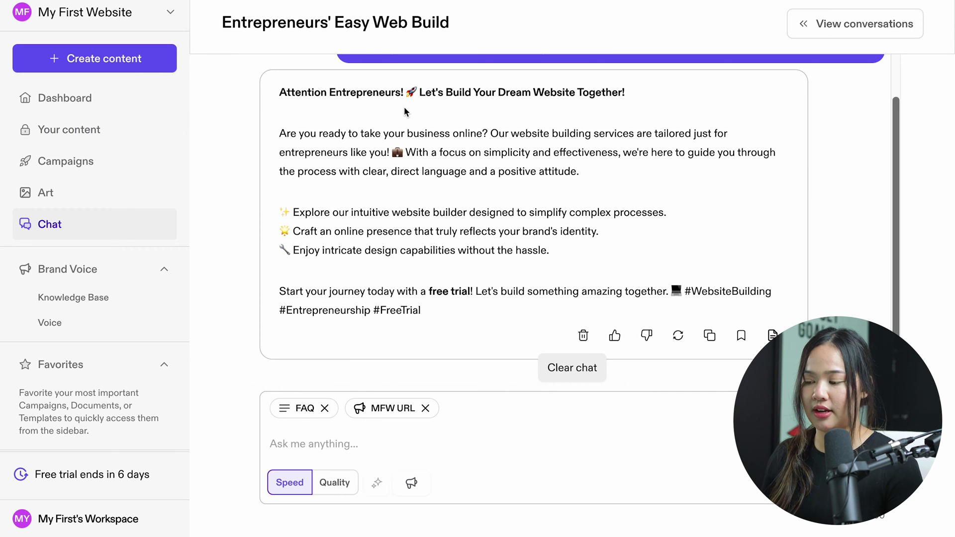
{"action": "left_click_drag", "start_coordinate": [279, 92], "coordinate": [640, 98]}
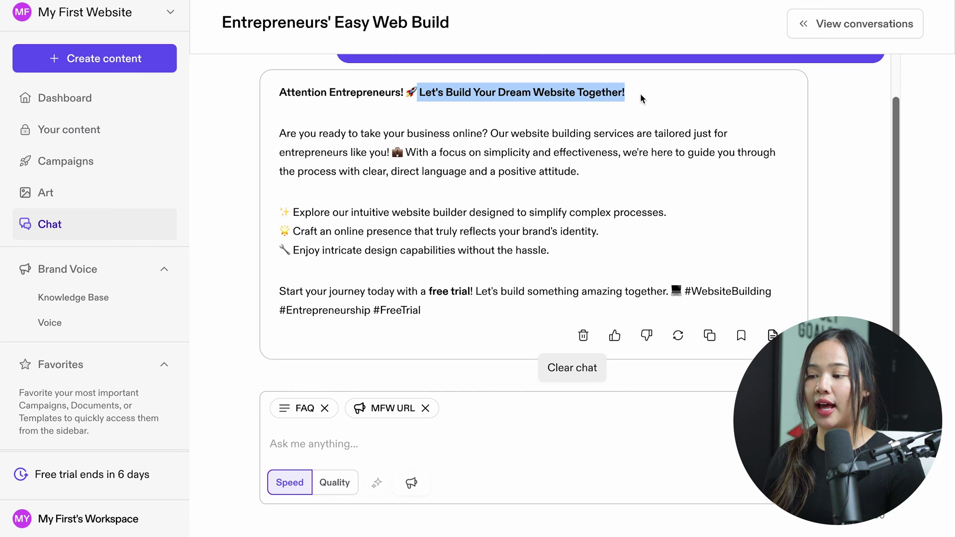
{"action": "left_click", "coordinate": [641, 94]}
{"action": "scroll", "coordinate": [422, 105], "scroll_direction": "down", "scroll_amount": 1}
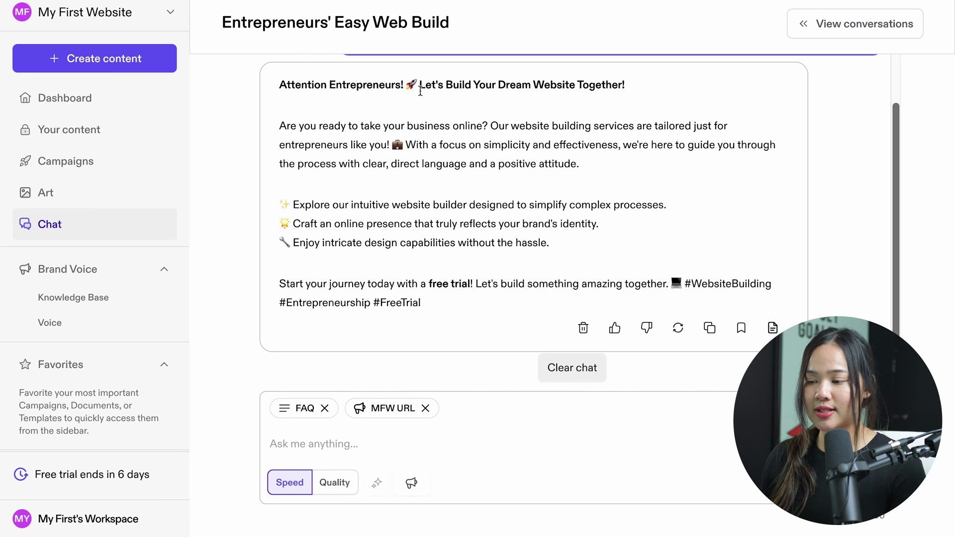
{"action": "left_click_drag", "start_coordinate": [419, 86], "coordinate": [406, 86]}
{"action": "left_click", "coordinate": [397, 146]}
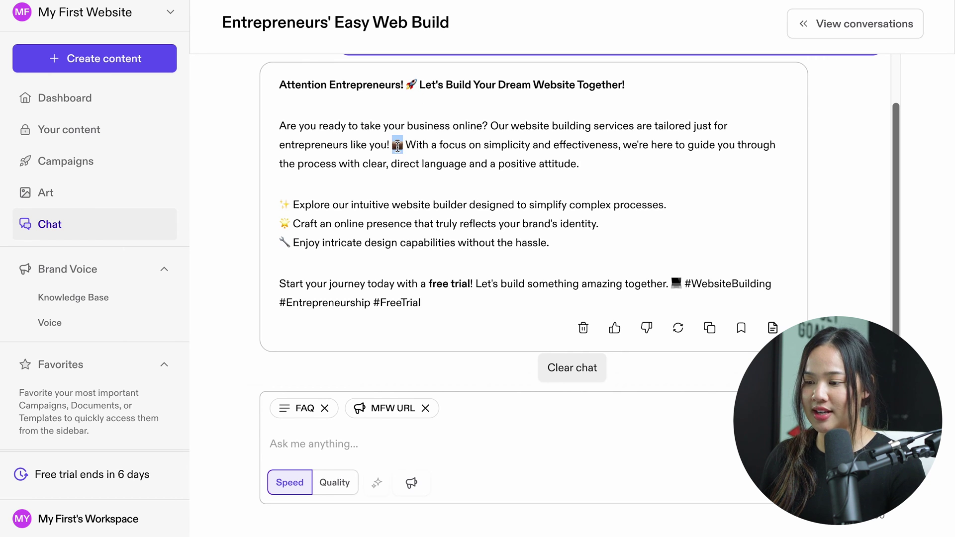
{"action": "scroll", "coordinate": [275, 128], "scroll_direction": "down", "scroll_amount": 1}
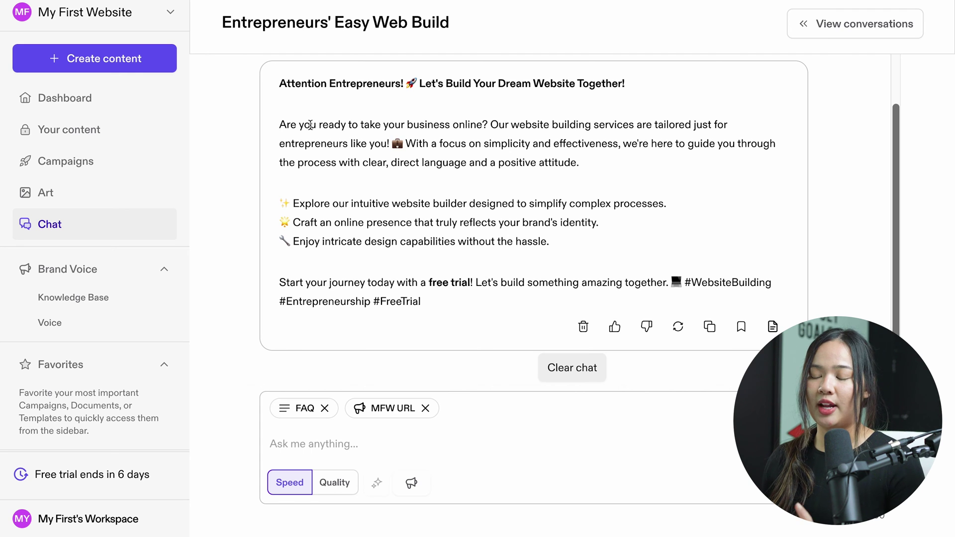
Step: Read the ad's introduction, feature bullets, free trial call to action and hashtags, and compare them with the prompt
{"action": "left_click_drag", "start_coordinate": [279, 125], "coordinate": [738, 164]}
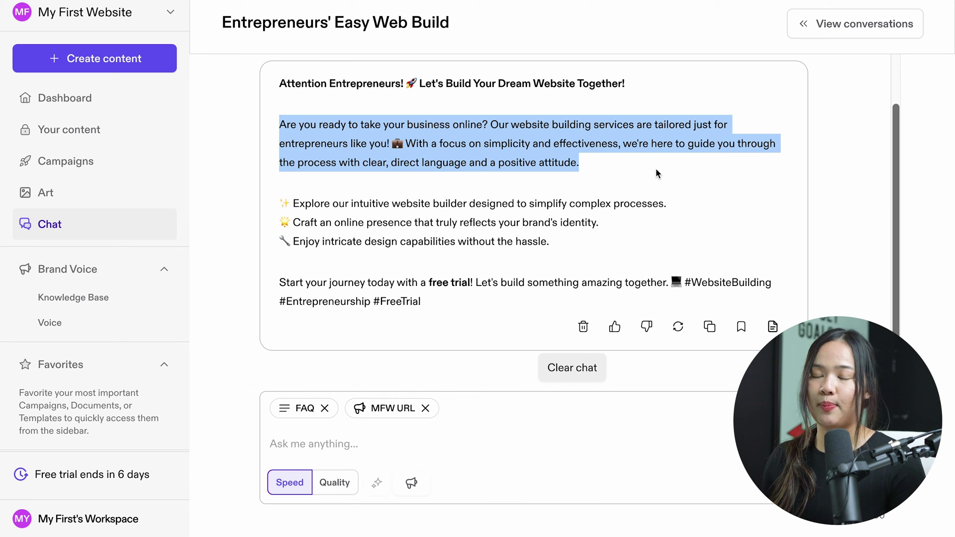
{"action": "left_click_drag", "start_coordinate": [666, 203], "coordinate": [299, 204]}
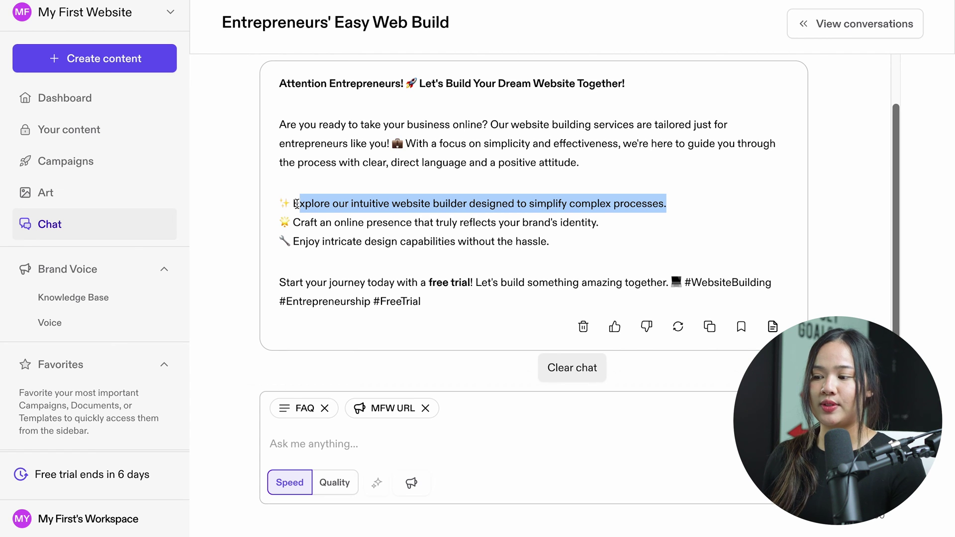
{"action": "left_click_drag", "start_coordinate": [598, 222], "coordinate": [296, 228]}
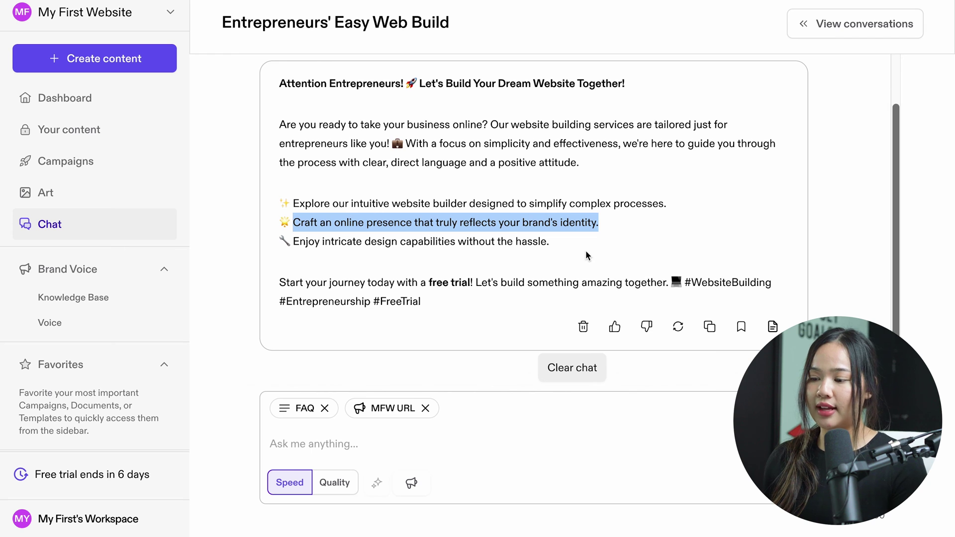
{"action": "left_click", "coordinate": [279, 281]}
{"action": "left_click_drag", "start_coordinate": [279, 281], "coordinate": [476, 284]}
{"action": "scroll", "coordinate": [472, 279], "scroll_direction": "up", "scroll_amount": 2}
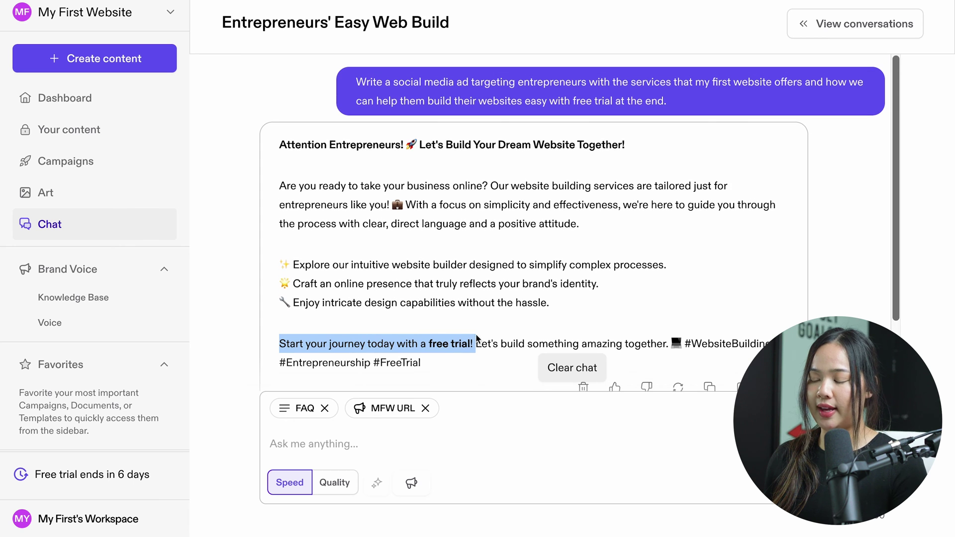
{"action": "mouse_move", "coordinate": [686, 104]}
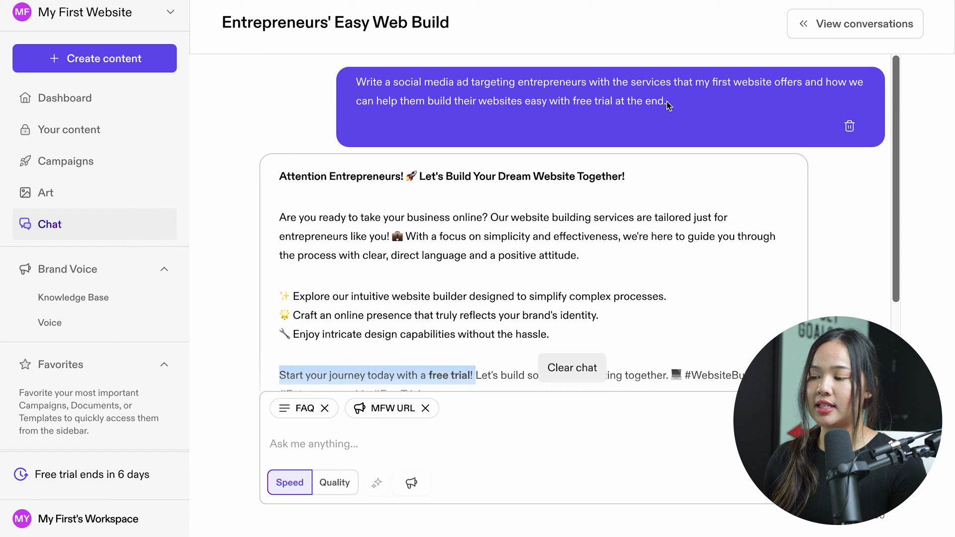
{"action": "left_click_drag", "start_coordinate": [668, 106], "coordinate": [575, 106]}
{"action": "scroll", "coordinate": [477, 259], "scroll_direction": "down", "scroll_amount": 3}
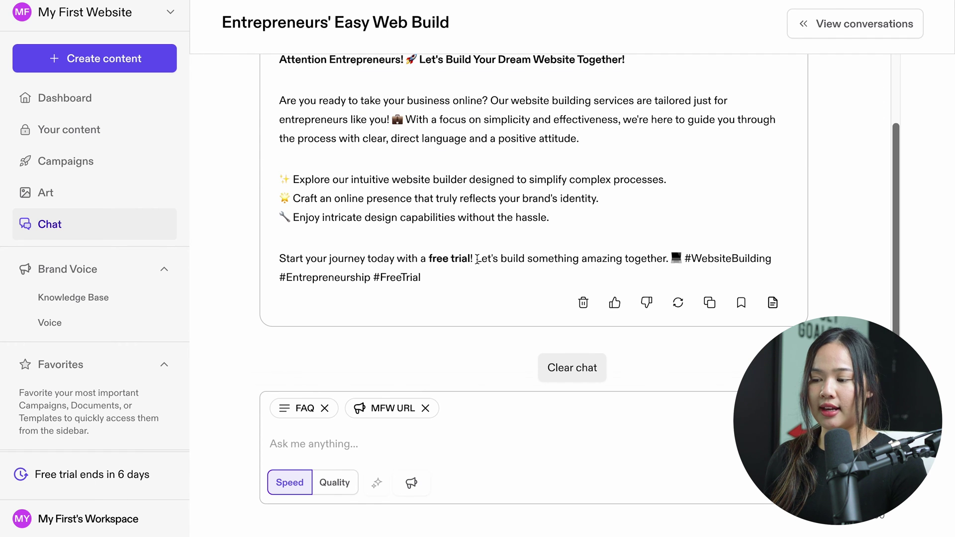
{"action": "left_click_drag", "start_coordinate": [476, 259], "coordinate": [674, 261]}
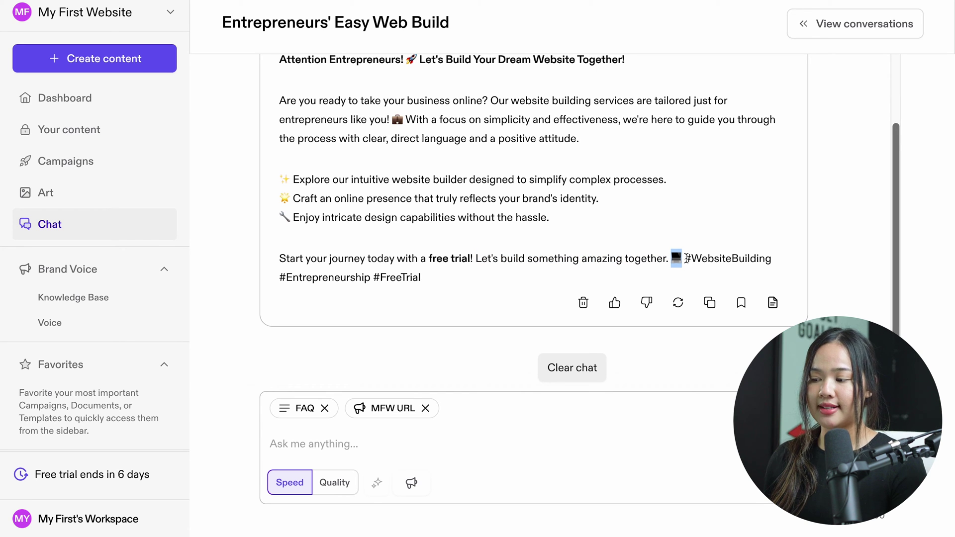
{"action": "left_click_drag", "start_coordinate": [686, 258], "coordinate": [773, 265]}
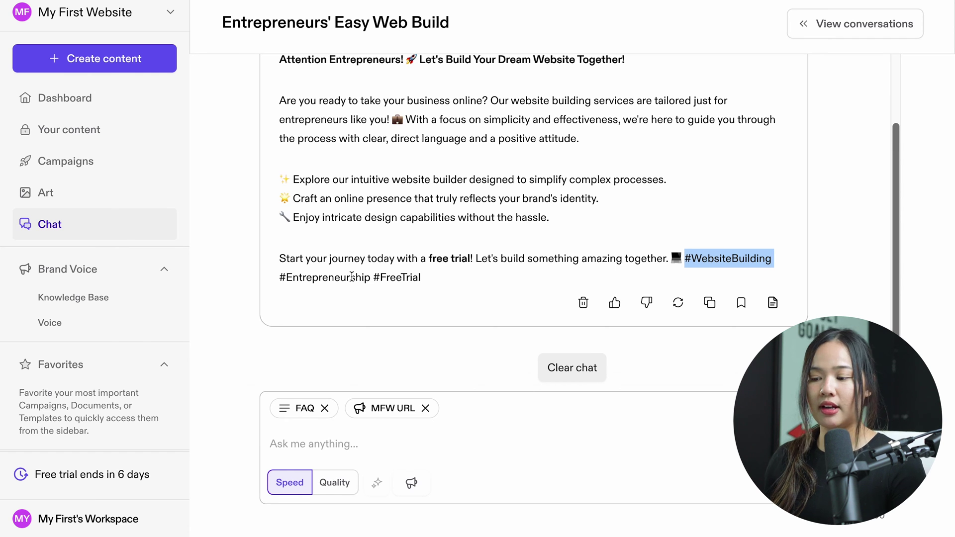
{"action": "left_click_drag", "start_coordinate": [440, 285], "coordinate": [379, 279]}
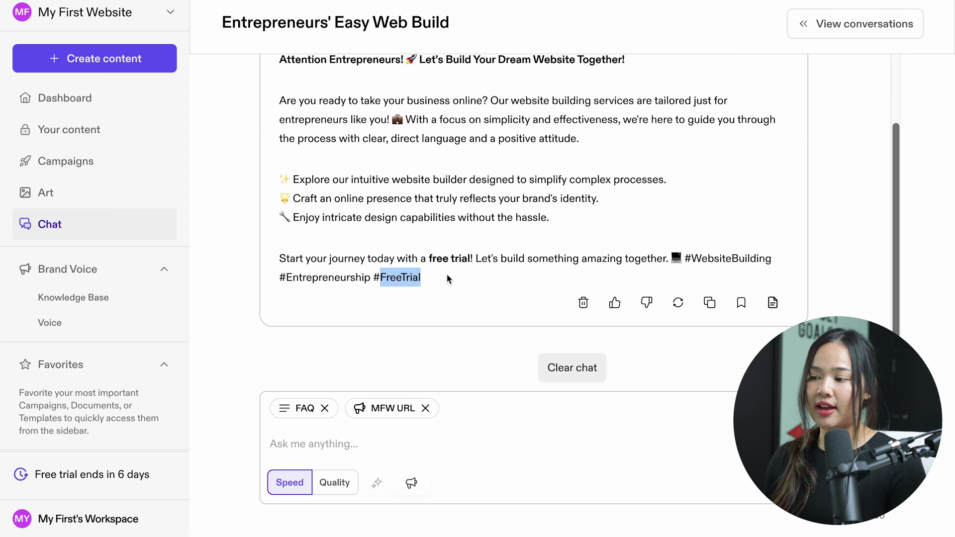
{"action": "scroll", "coordinate": [447, 274], "scroll_direction": "up", "scroll_amount": 3}
{"action": "left_click_drag", "start_coordinate": [669, 102], "coordinate": [656, 107]}
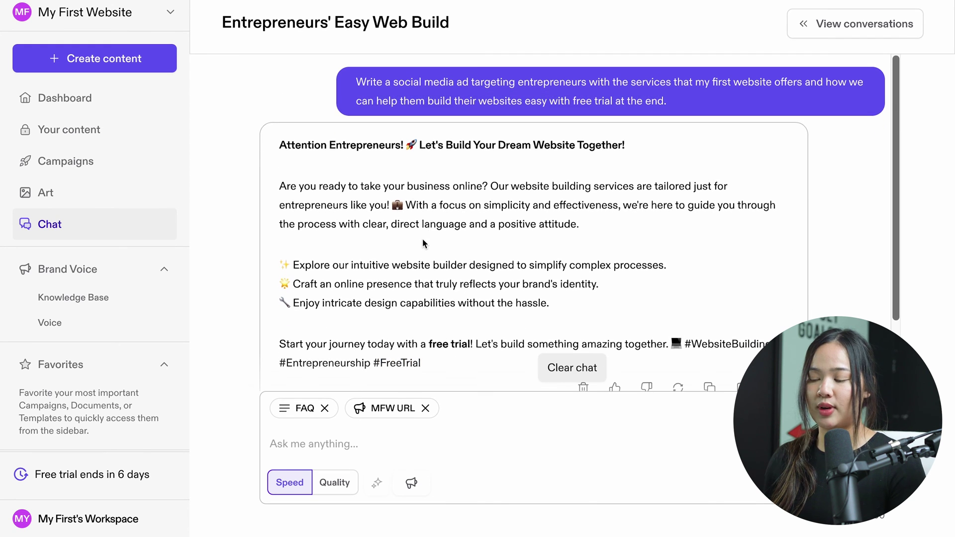
{"action": "scroll", "coordinate": [487, 259], "scroll_direction": "down", "scroll_amount": 2}
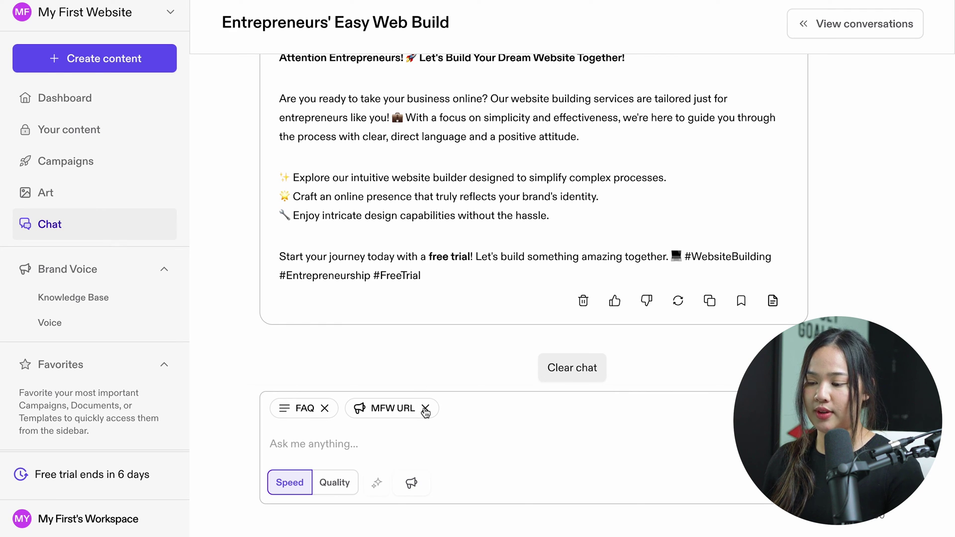
Step: Replace the chat's MFW URL brand voice with MFW 2 after checking its tone description
{"action": "left_click", "coordinate": [425, 408]}
{"action": "left_click", "coordinate": [416, 494]}
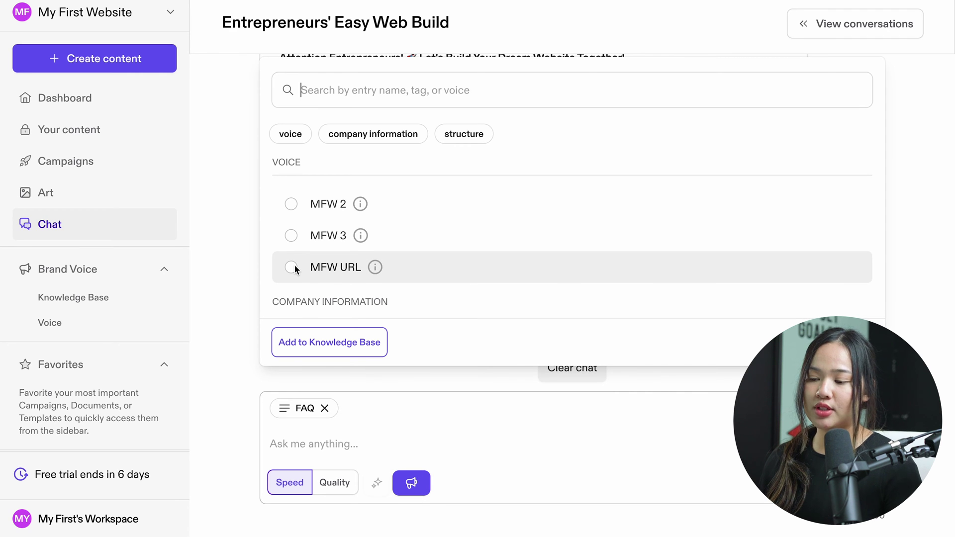
{"action": "mouse_move", "coordinate": [359, 205]}
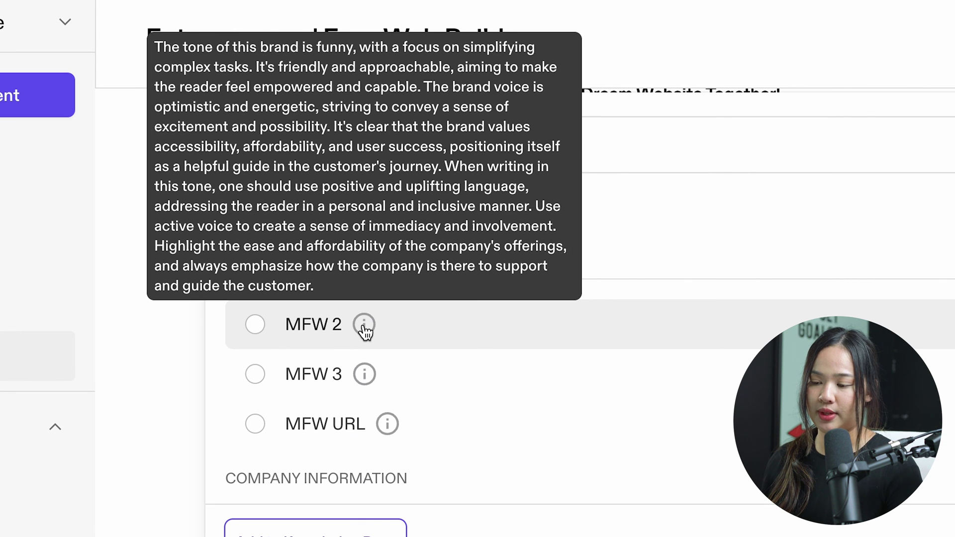
{"action": "left_click", "coordinate": [303, 334]}
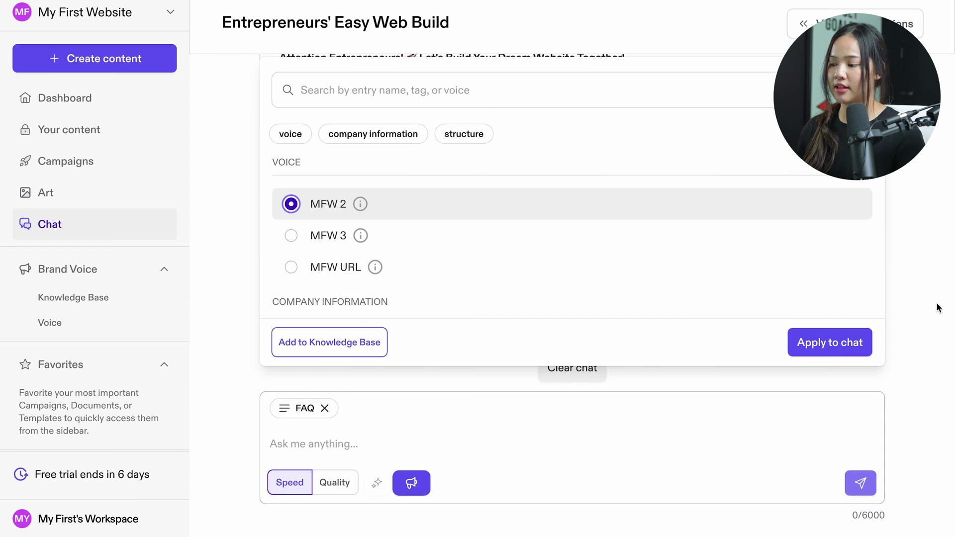
{"action": "left_click", "coordinate": [853, 340]}
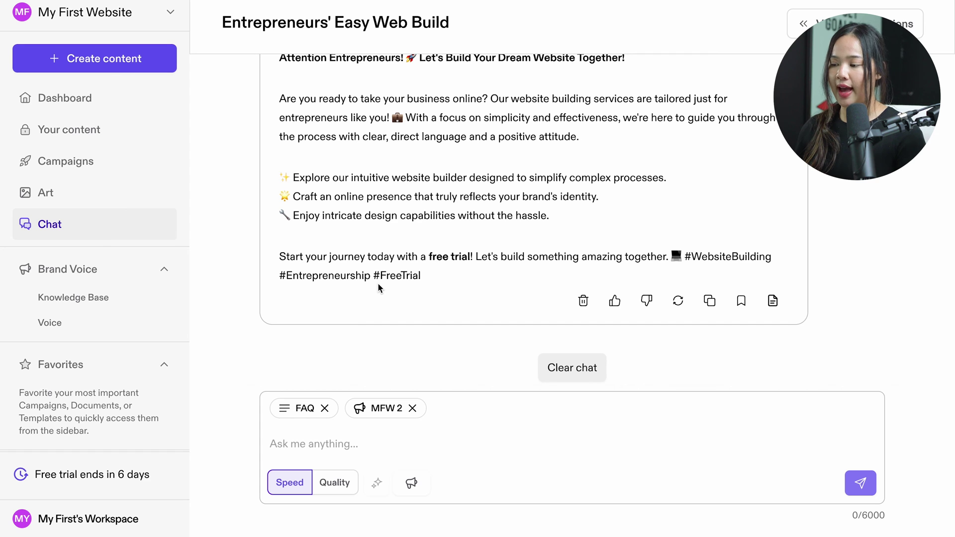
Step: Copy the earlier social media ad prompt from the chat and resubmit it with the MFW 2 voice and FAQ entry attached
{"action": "scroll", "coordinate": [497, 224], "scroll_direction": "up", "scroll_amount": 3}
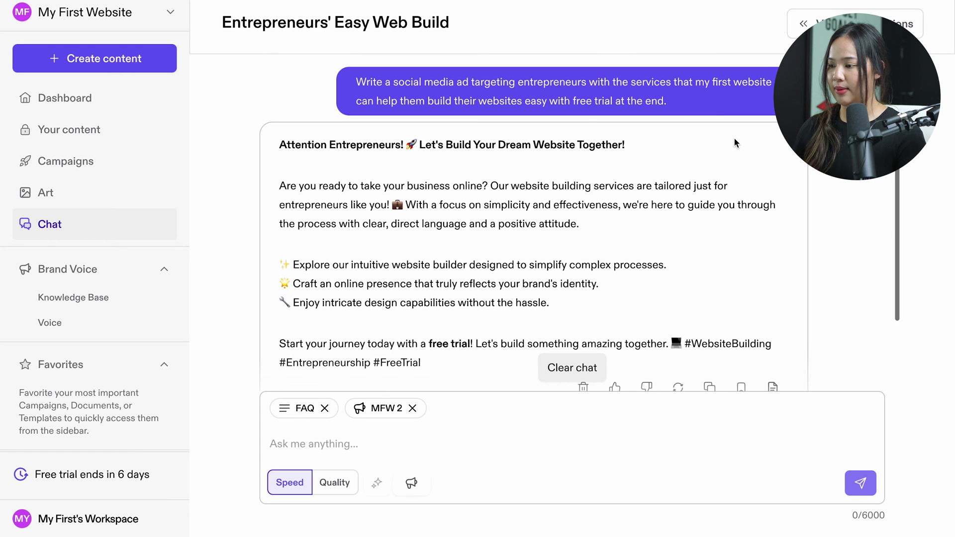
{"action": "scroll", "coordinate": [652, 99], "scroll_direction": "up", "scroll_amount": 1}
{"action": "left_click_drag", "start_coordinate": [685, 106], "coordinate": [354, 87]}
{"action": "key", "text": "ctrl+c"}
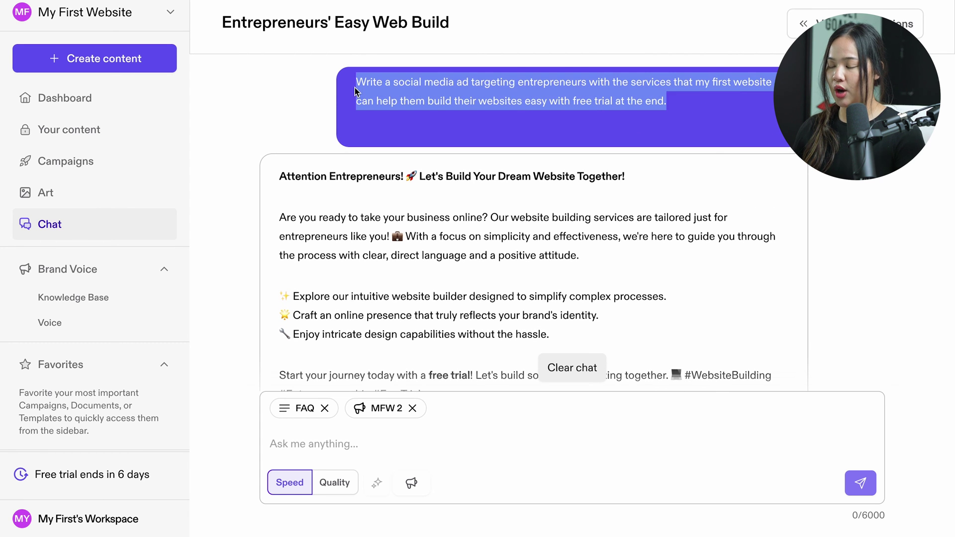
{"action": "scroll", "coordinate": [497, 248], "scroll_direction": "down", "scroll_amount": 4}
{"action": "left_click", "coordinate": [318, 446]}
{"action": "key", "text": "ctrl+v"}
{"action": "key", "text": "Return"}
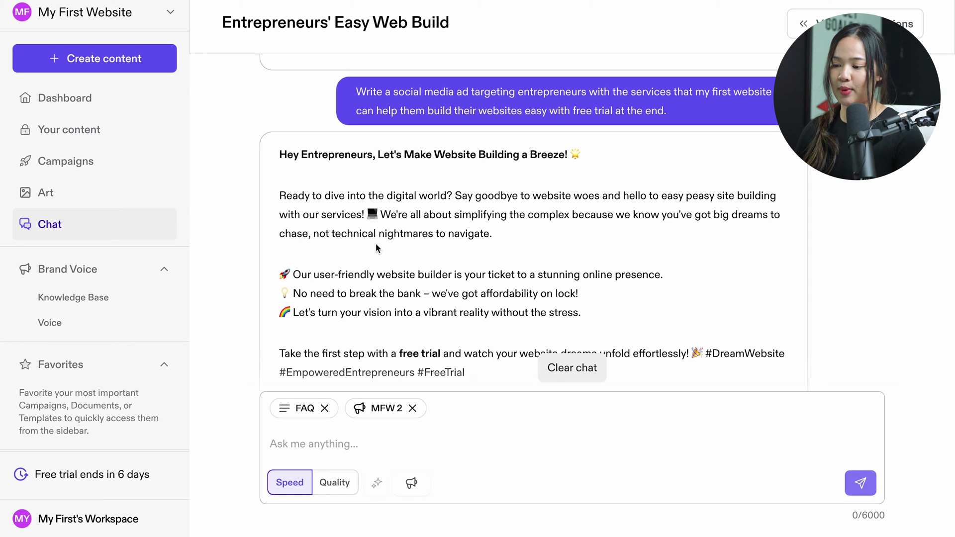
Step: Read the newly generated ad's introduction, feature bullets and hashtags to judge the tone of the MFW 2 voice
{"action": "left_click_drag", "start_coordinate": [331, 234], "coordinate": [493, 231]}
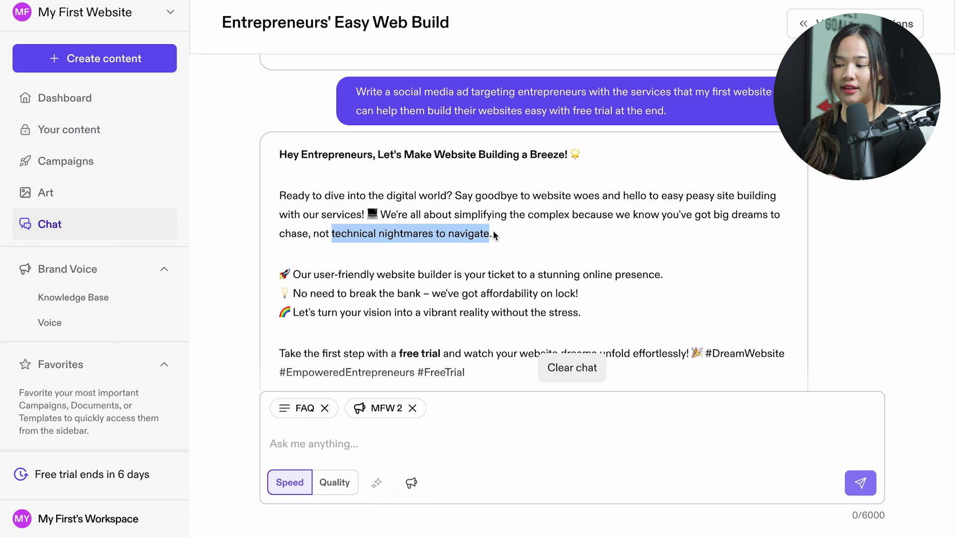
{"action": "scroll", "coordinate": [494, 234], "scroll_direction": "down", "scroll_amount": 2}
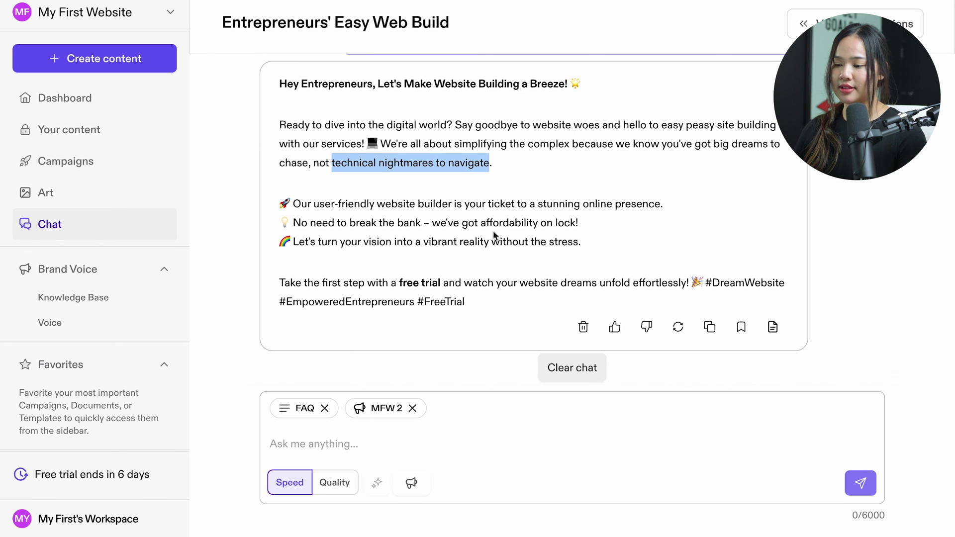
{"action": "left_click", "coordinate": [480, 304]}
{"action": "scroll", "coordinate": [458, 180], "scroll_direction": "up", "scroll_amount": 1}
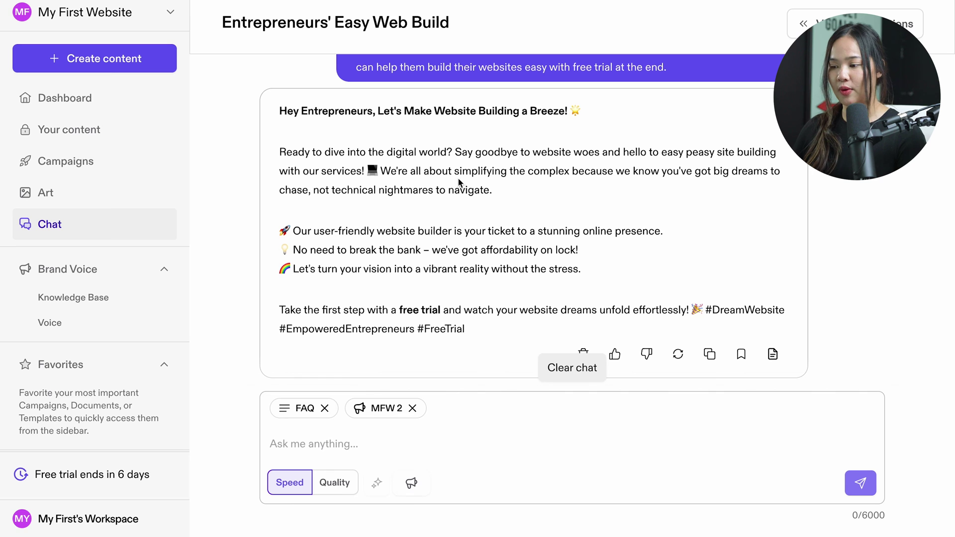
{"action": "left_click_drag", "start_coordinate": [455, 151], "coordinate": [317, 195]}
{"action": "left_click", "coordinate": [384, 172]}
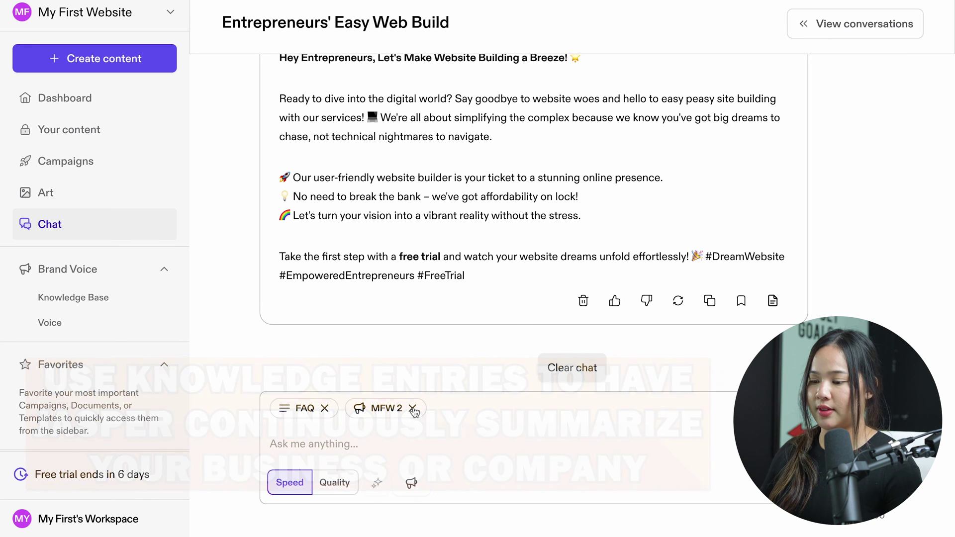
{"action": "left_click", "coordinate": [414, 407]}
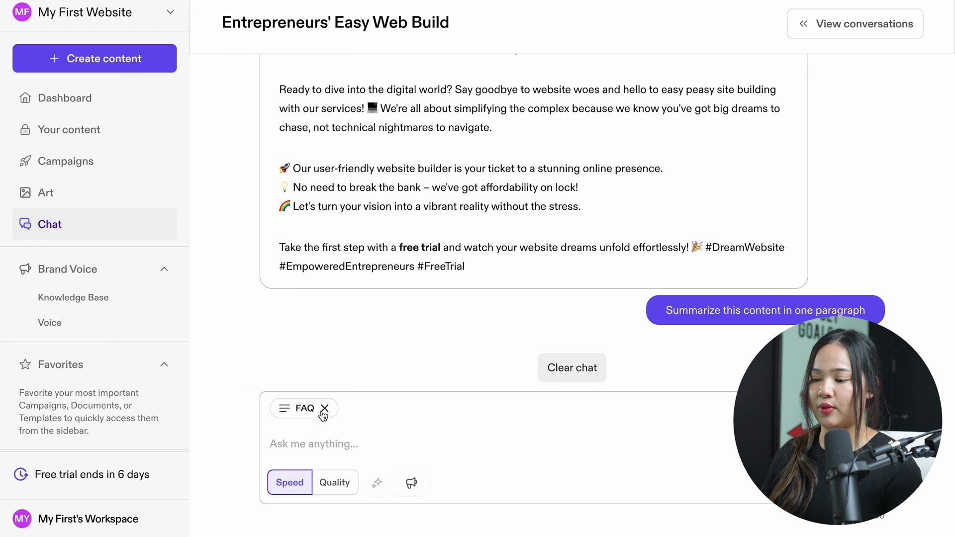
{"action": "left_click", "coordinate": [324, 408]}
{"action": "left_click", "coordinate": [402, 485]}
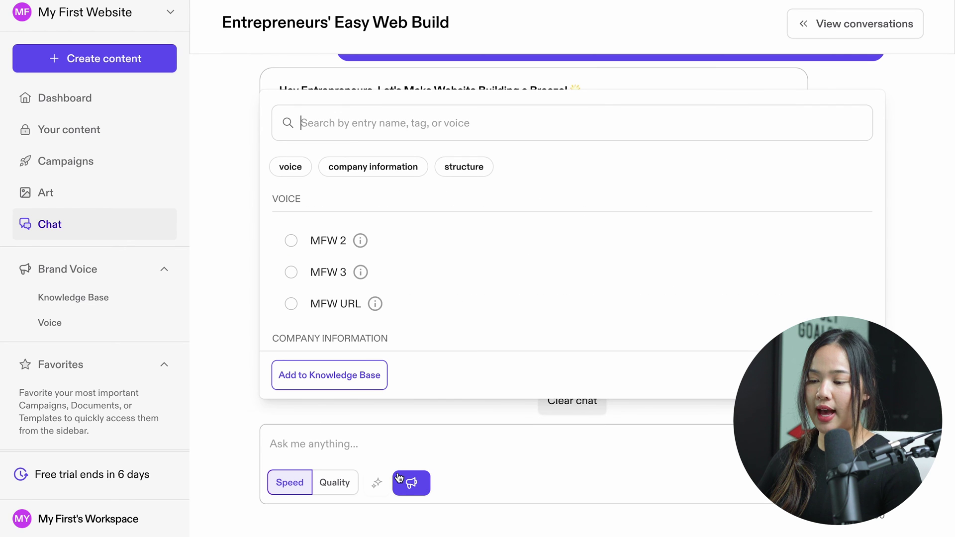
{"action": "left_click", "coordinate": [350, 387]}
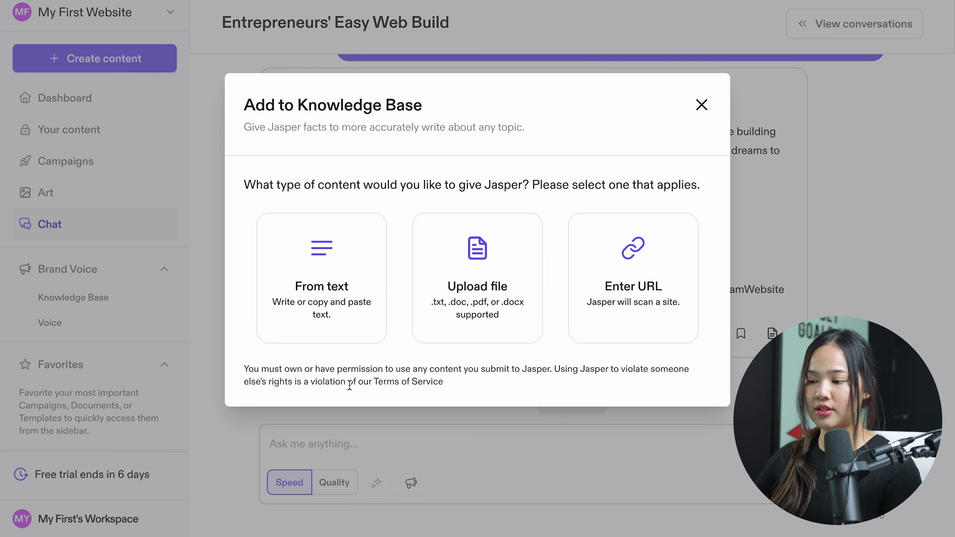
{"action": "left_click", "coordinate": [639, 291]}
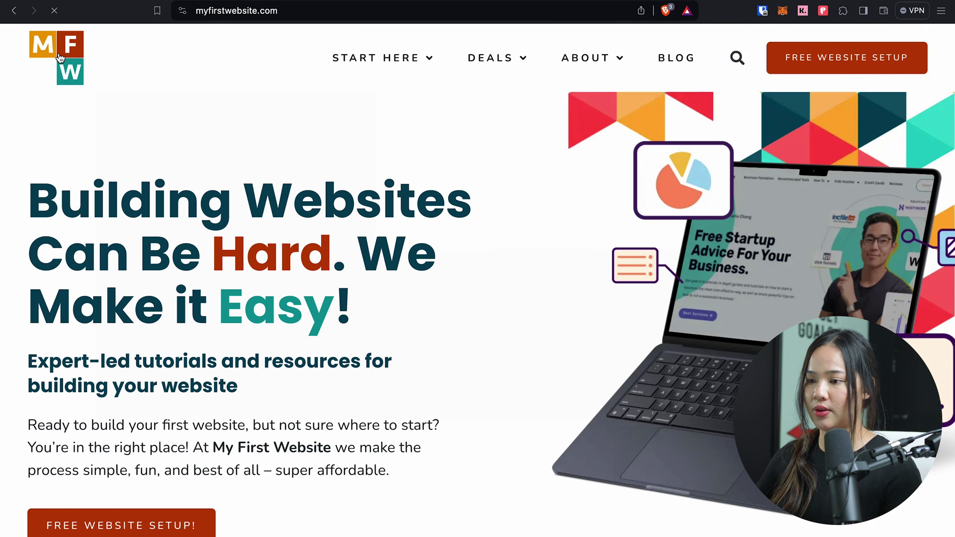
{"action": "left_click", "coordinate": [319, 9]}
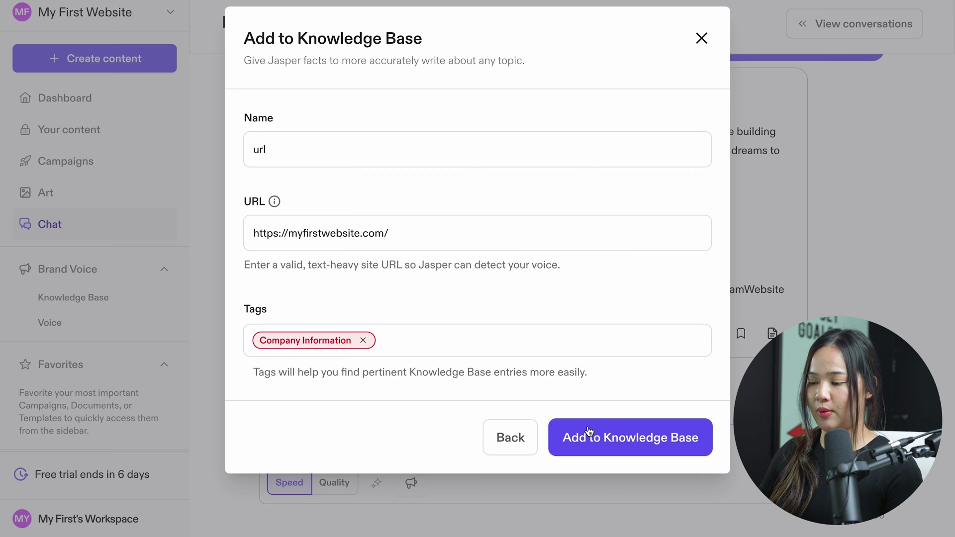
{"action": "left_click", "coordinate": [589, 435]}
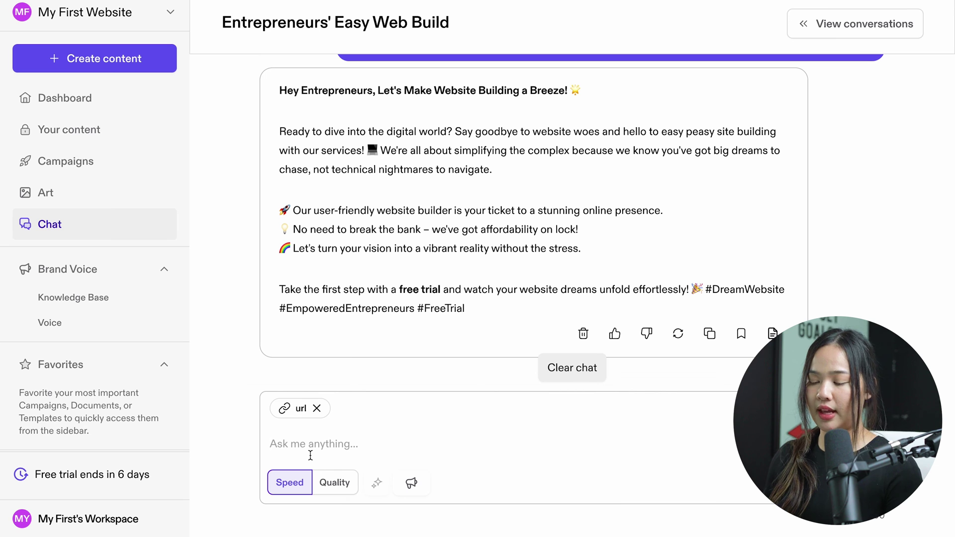
Step: Submit the prompt "Summarize this content" for the attached url entry and read the generated summary
{"action": "type", "text": "Summarize this content"}
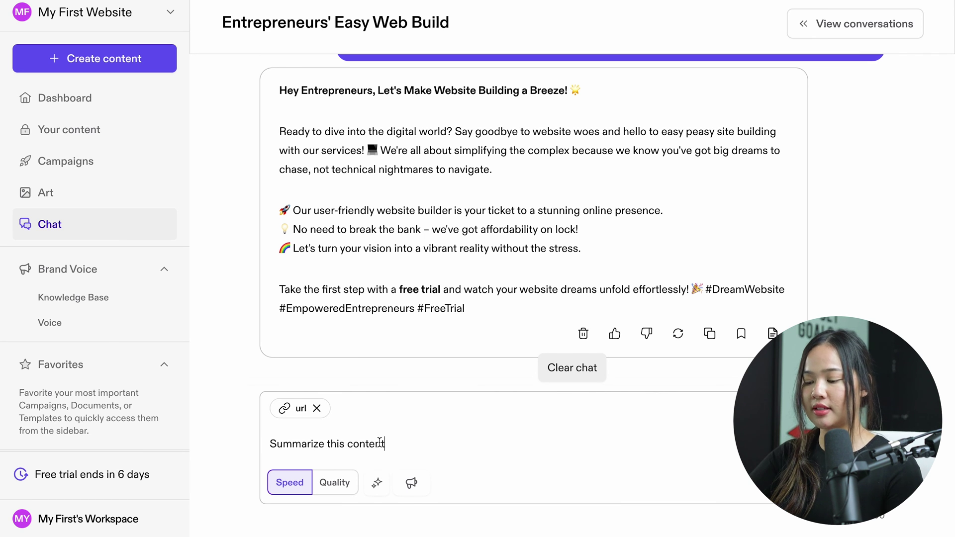
{"action": "key", "text": "Return"}
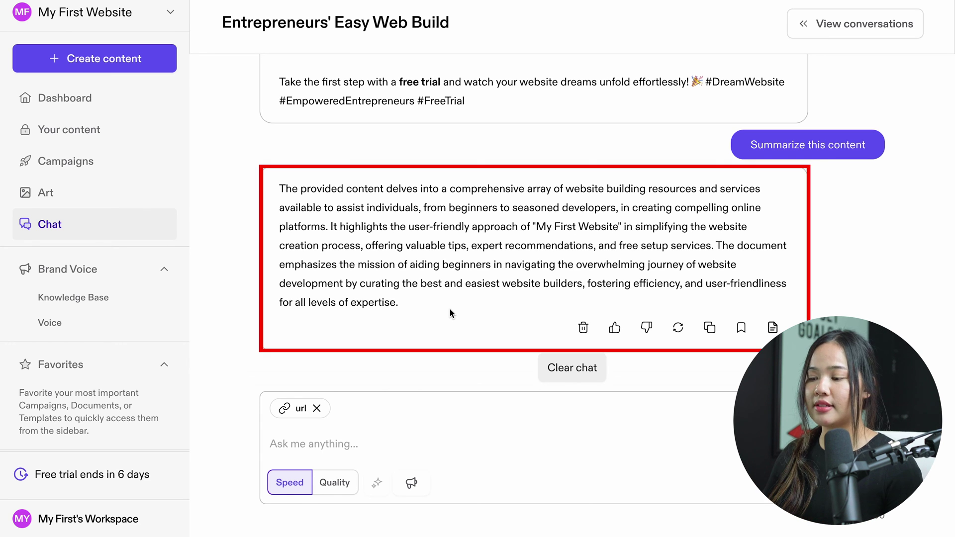
{"action": "left_click_drag", "start_coordinate": [447, 304], "coordinate": [338, 245]}
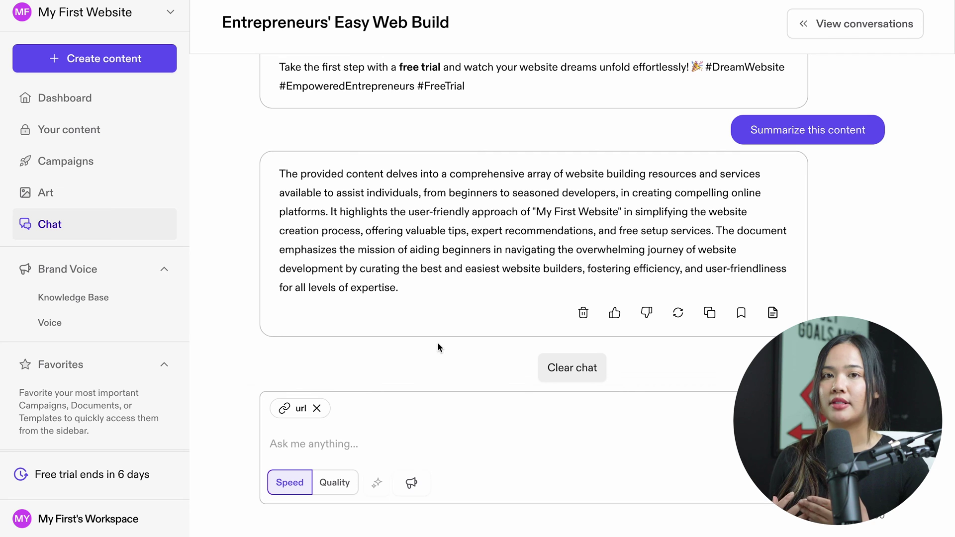
{"action": "scroll", "coordinate": [437, 342], "scroll_direction": "down", "scroll_amount": 1}
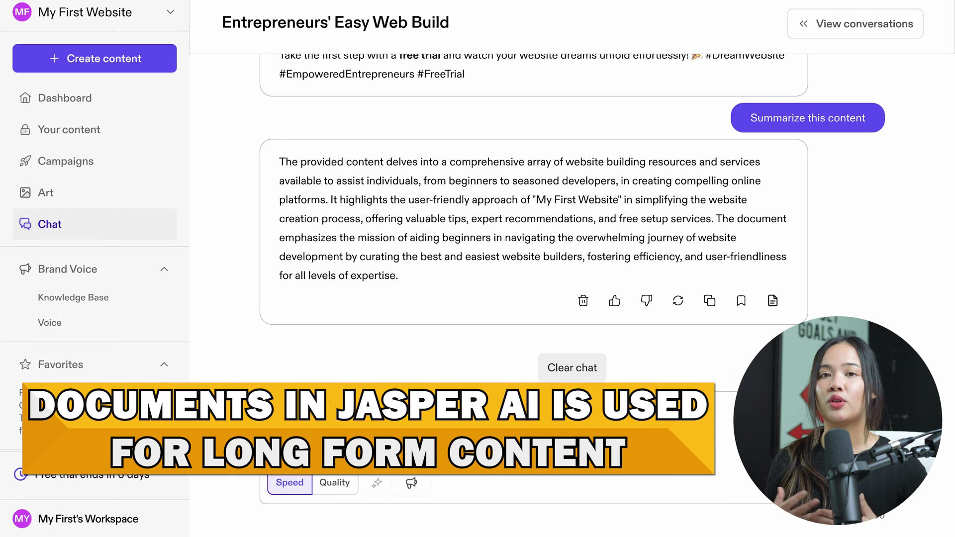
{"action": "scroll", "coordinate": [343, 138], "scroll_direction": "up", "scroll_amount": 1}
{"action": "scroll", "coordinate": [343, 138], "scroll_direction": "down", "scroll_amount": 1}
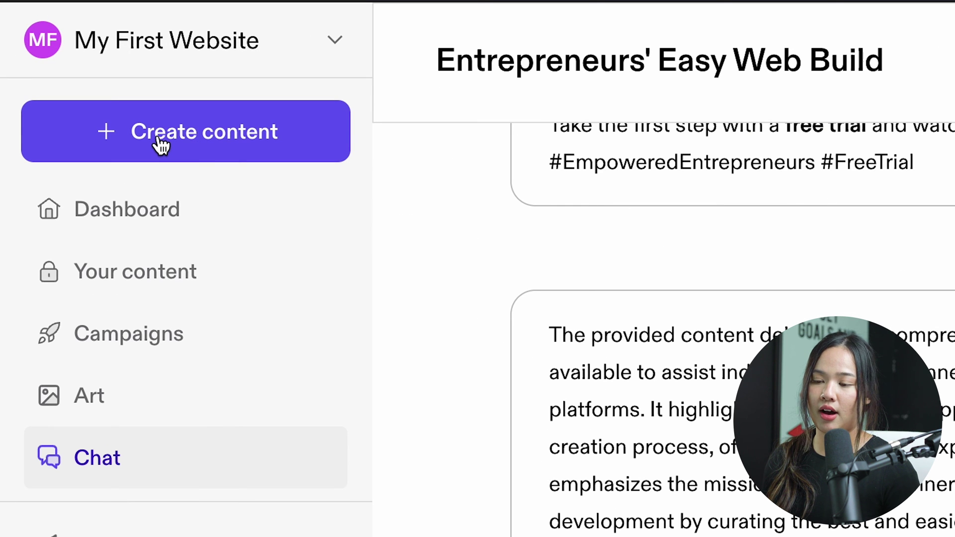
Step: Create a new document and set its brand voice to MFW 3 after checking the MFW 2 and MFW 3 tone descriptions
{"action": "left_click", "coordinate": [160, 145]}
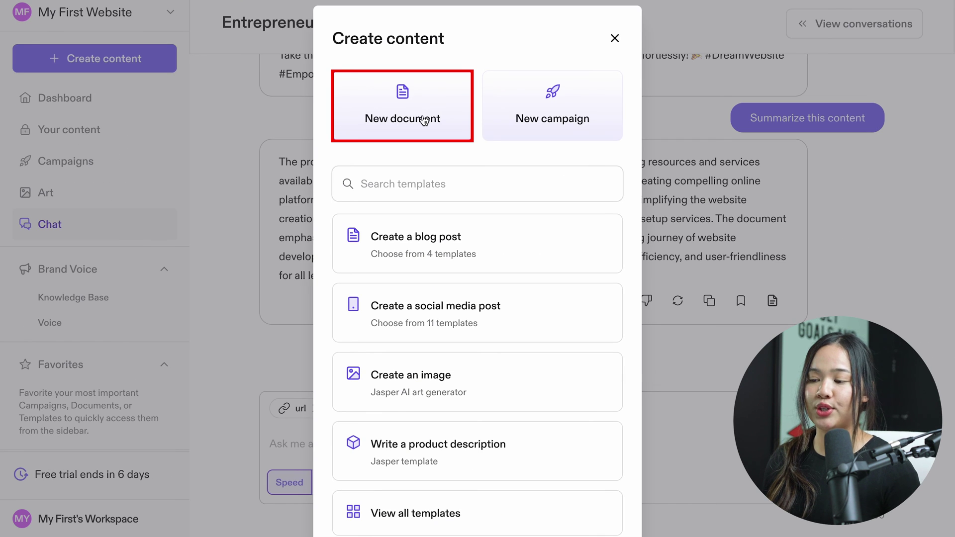
{"action": "left_click", "coordinate": [423, 120]}
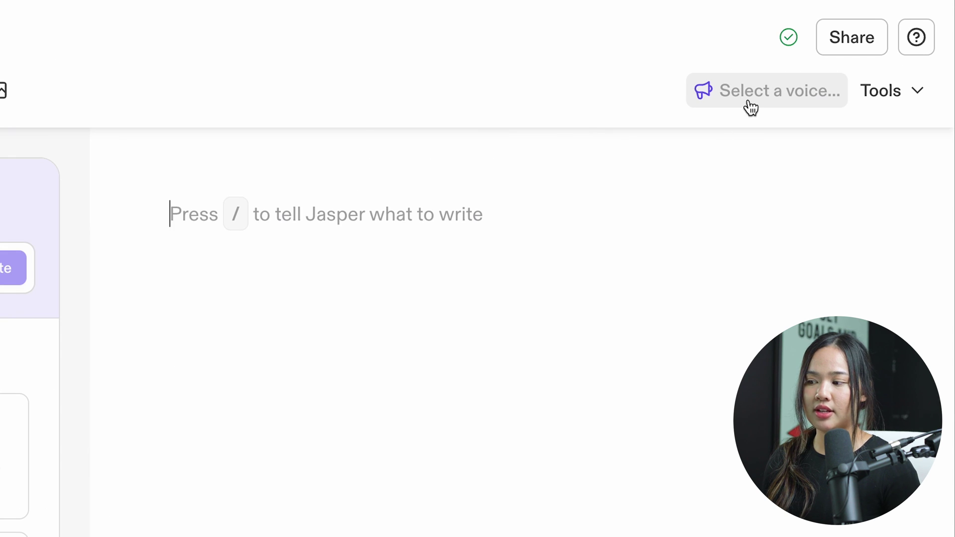
{"action": "left_click", "coordinate": [764, 104]}
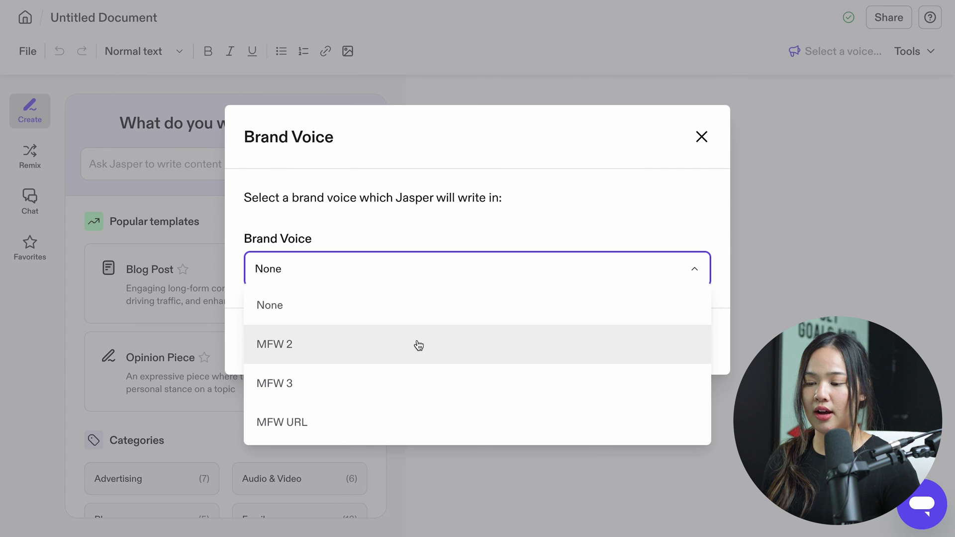
{"action": "left_click", "coordinate": [405, 359]}
{"action": "left_click", "coordinate": [328, 182]}
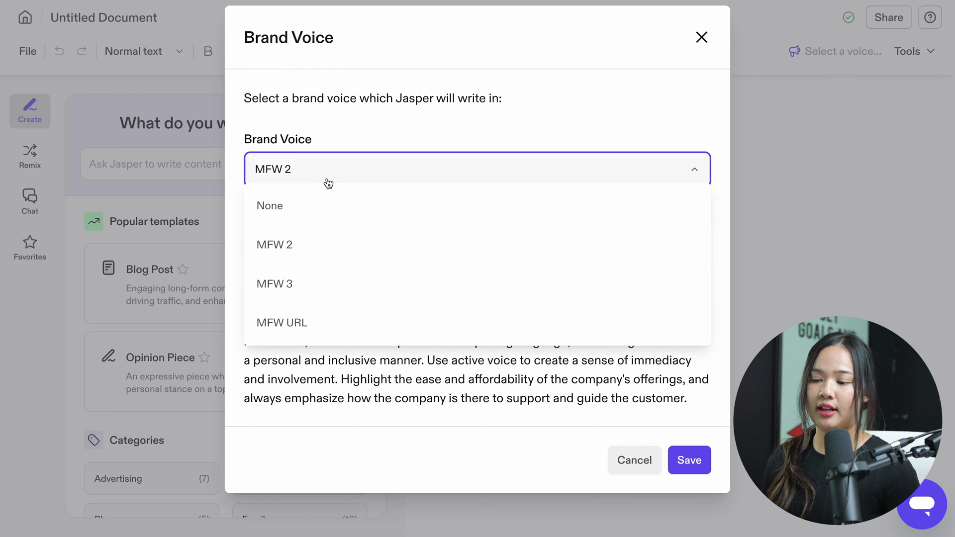
{"action": "left_click", "coordinate": [294, 296]}
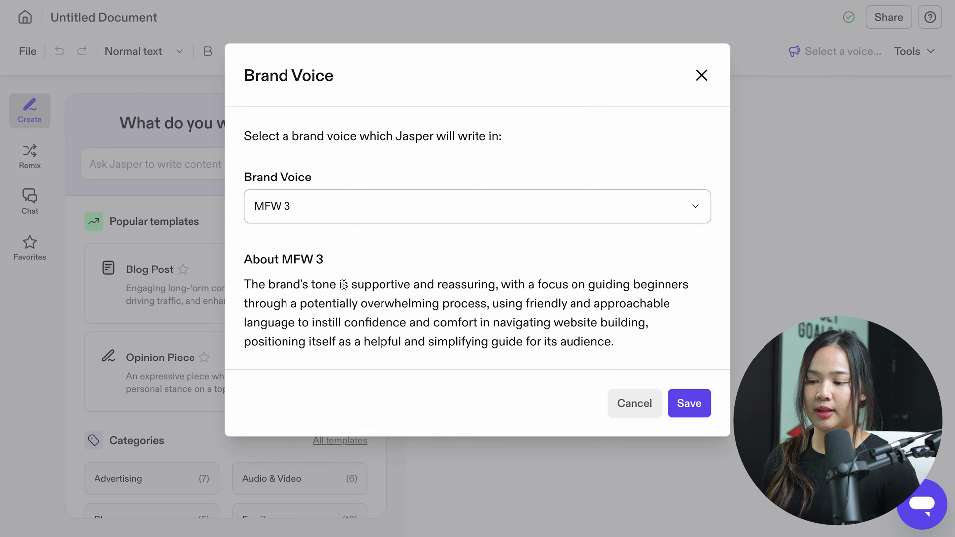
{"action": "left_click_drag", "start_coordinate": [352, 285], "coordinate": [495, 285]}
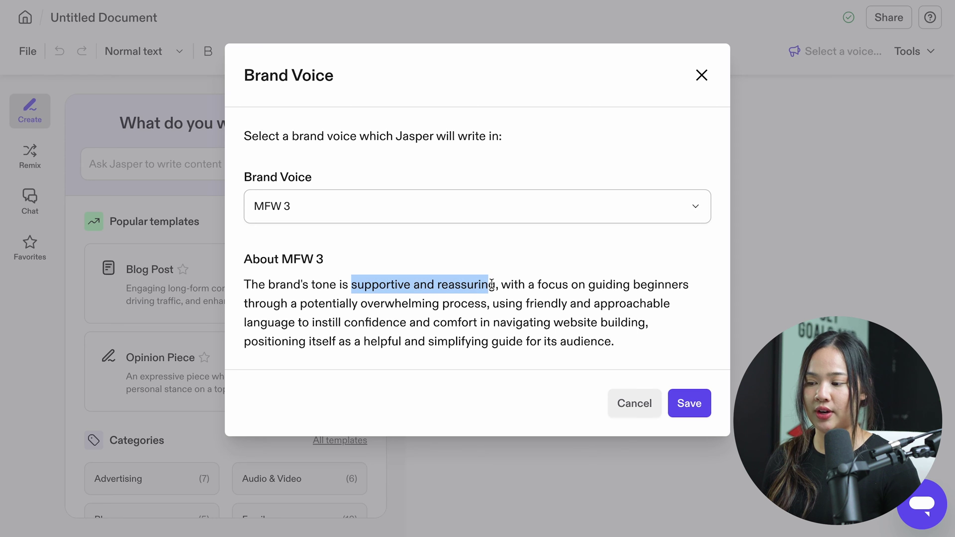
{"action": "left_click", "coordinate": [689, 403]}
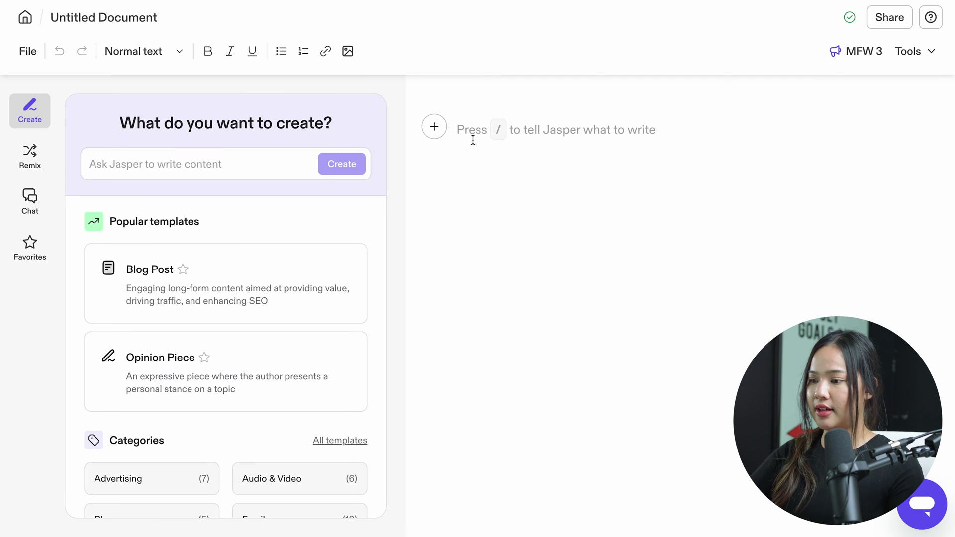
Step: Try an inline writing prompt in the document, and open the Blog Post template from the Blog category after browsing the template categories
{"action": "key", "text": "slash"}
{"action": "type", "text": "W"}
{"action": "scroll", "coordinate": [196, 268], "scroll_direction": "down", "scroll_amount": 3}
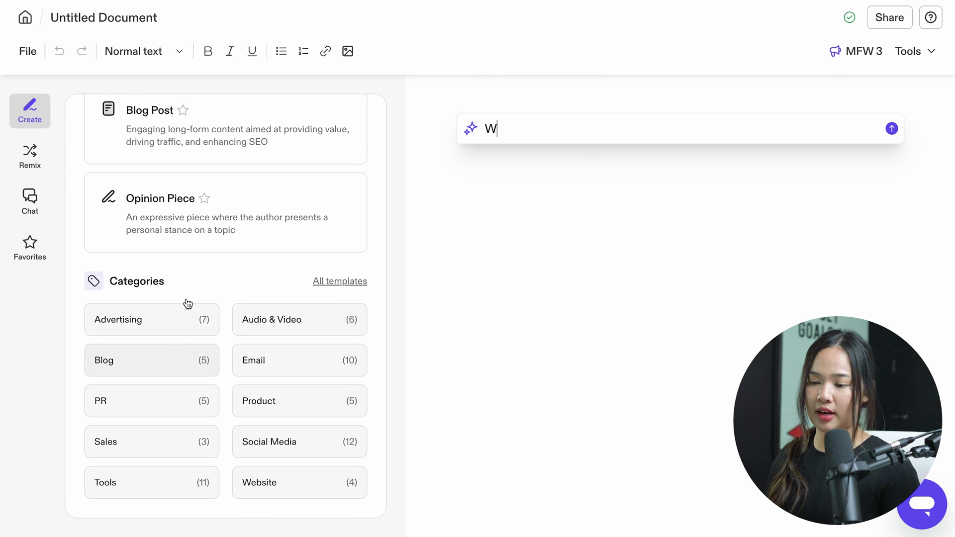
{"action": "scroll", "coordinate": [198, 230], "scroll_direction": "up", "scroll_amount": 3}
{"action": "scroll", "coordinate": [198, 230], "scroll_direction": "down", "scroll_amount": 2}
{"action": "scroll", "coordinate": [198, 231], "scroll_direction": "down", "scroll_amount": 1}
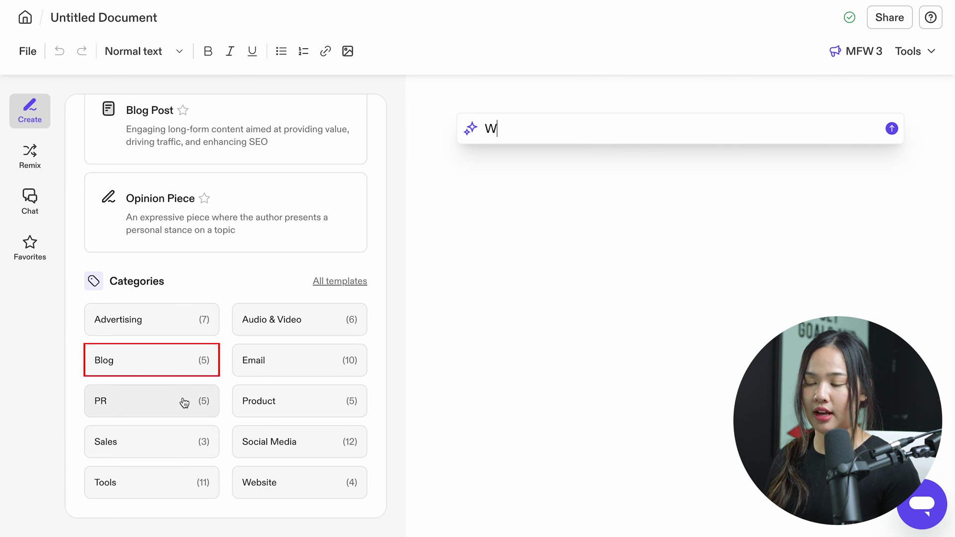
{"action": "left_click", "coordinate": [170, 366]}
{"action": "left_click", "coordinate": [199, 178]}
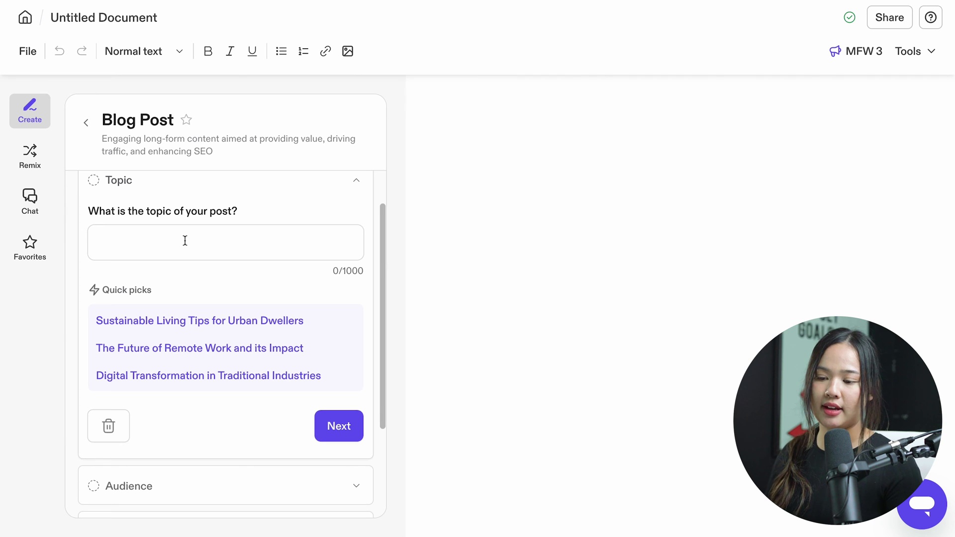
Step: Set the blog post's topic to "The Future of Remote Work and its Impact" and its target audience to Entrepreneurs
{"action": "left_click", "coordinate": [142, 350]}
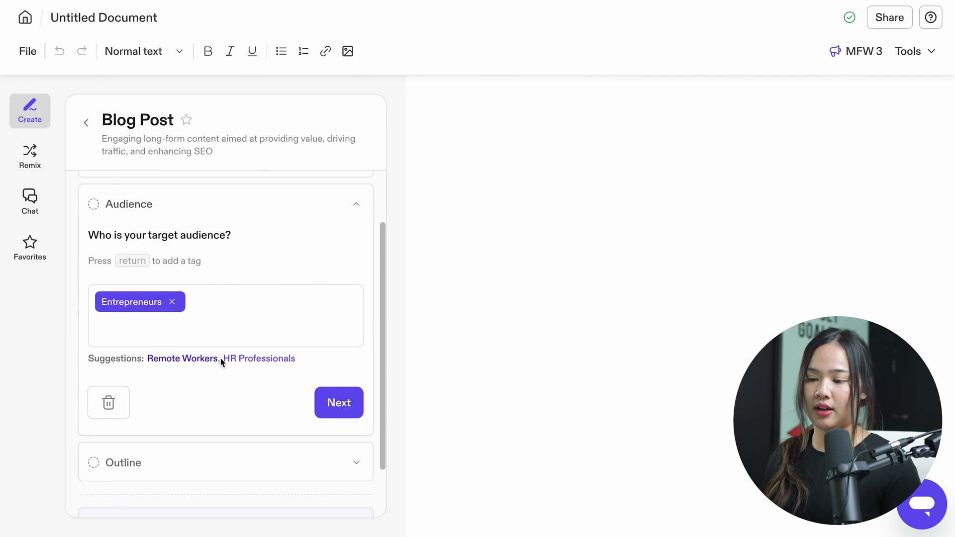
{"action": "left_click", "coordinate": [343, 404]}
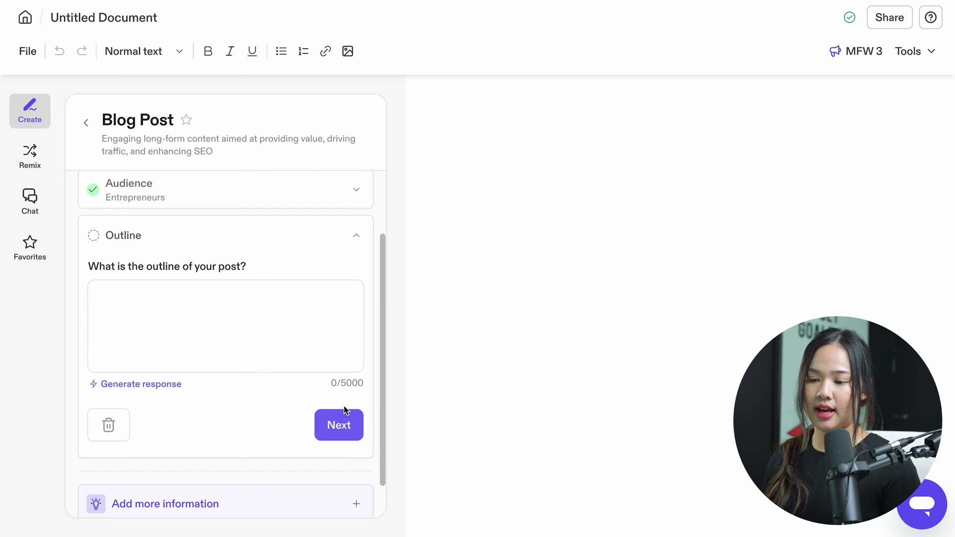
Step: Generate, review and accept the blog post's outline, and look over the additional information options such as SEO Keywords and Expert Quotes
{"action": "scroll", "coordinate": [179, 298], "scroll_direction": "up", "scroll_amount": 5}
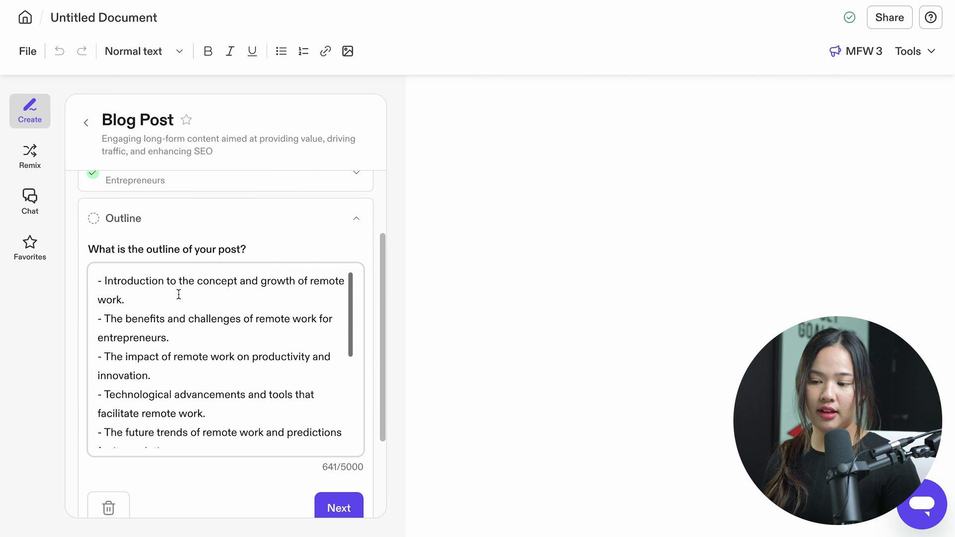
{"action": "scroll", "coordinate": [179, 294], "scroll_direction": "up", "scroll_amount": 1}
{"action": "scroll", "coordinate": [178, 294], "scroll_direction": "down", "scroll_amount": 3}
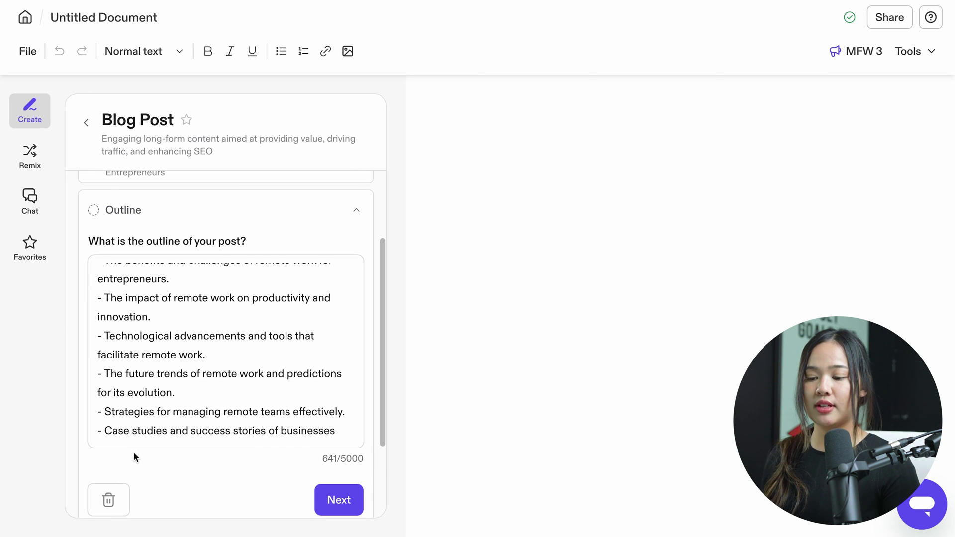
{"action": "scroll", "coordinate": [134, 453], "scroll_direction": "down", "scroll_amount": 1}
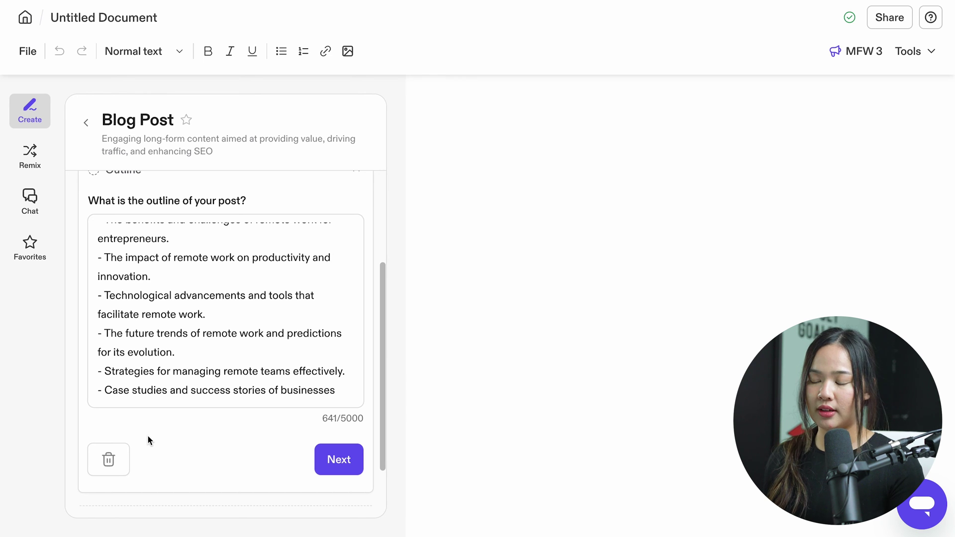
{"action": "left_click", "coordinate": [340, 459]}
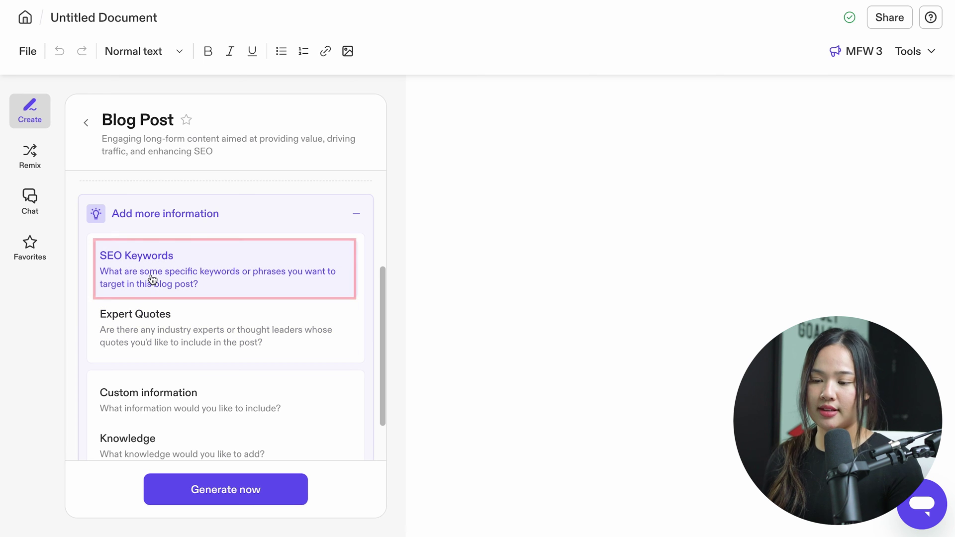
{"action": "scroll", "coordinate": [153, 276], "scroll_direction": "down", "scroll_amount": 1}
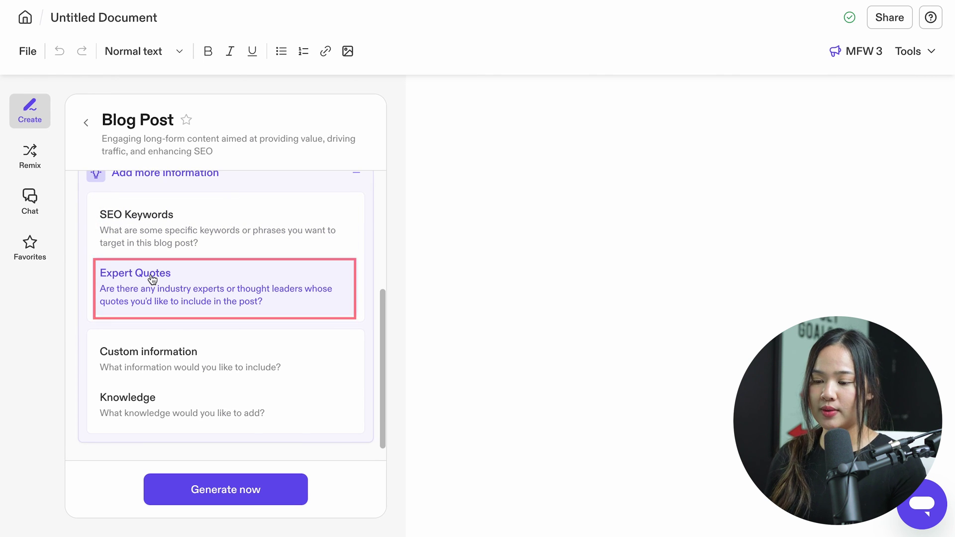
Step: Generate the blog post from the entered topic, audience and outline, and review its title and introduction
{"action": "scroll", "coordinate": [157, 298], "scroll_direction": "down", "scroll_amount": 1}
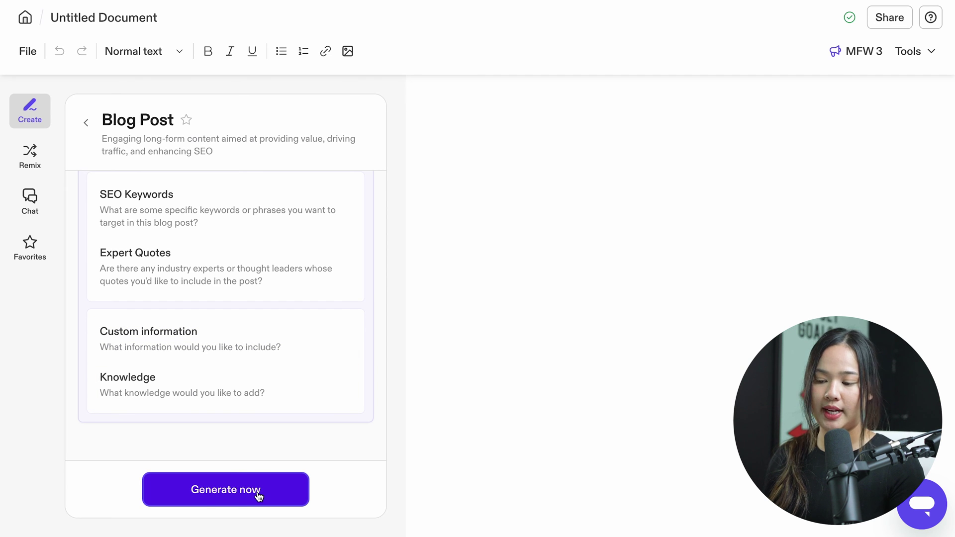
{"action": "left_click", "coordinate": [258, 496]}
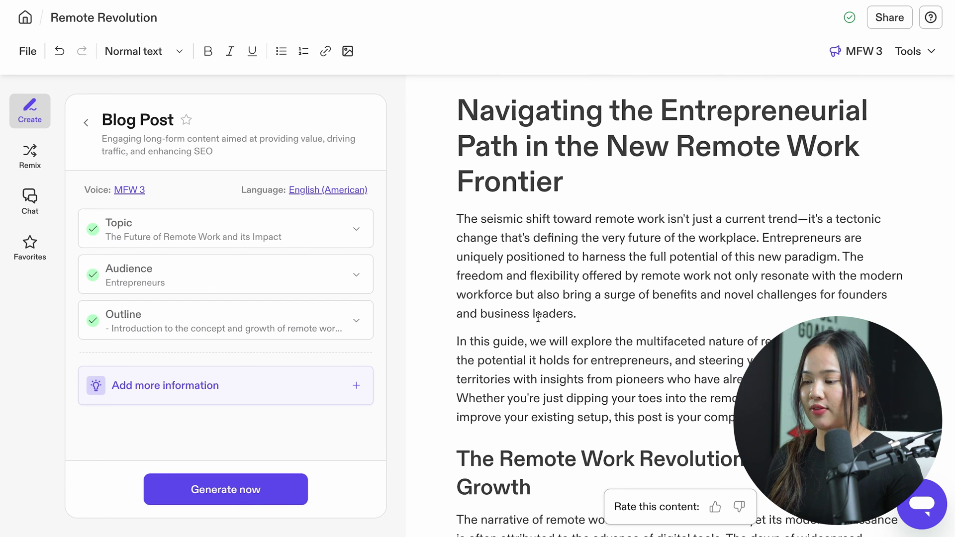
{"action": "scroll", "coordinate": [537, 317], "scroll_direction": "down", "scroll_amount": 1}
{"action": "scroll", "coordinate": [582, 228], "scroll_direction": "up", "scroll_amount": 2}
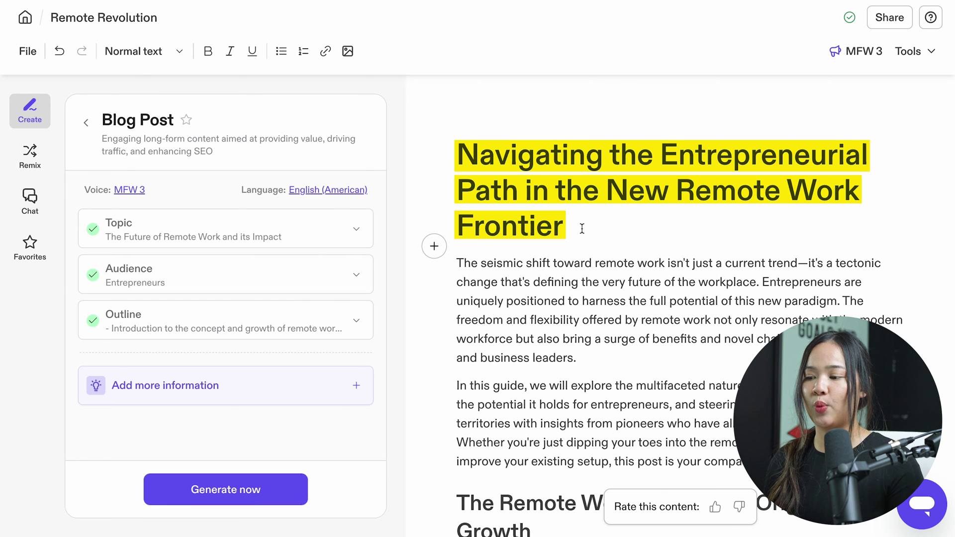
{"action": "scroll", "coordinate": [600, 289], "scroll_direction": "down", "scroll_amount": 1}
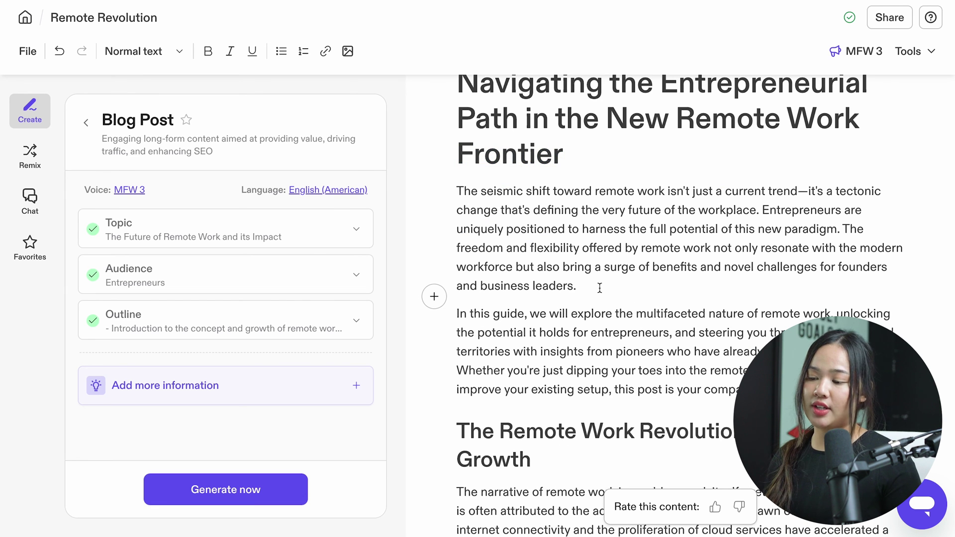
Step: Check Jasper's tone, length and translation options for the blog post's opening paragraph, and ask it to make that paragraph funny
{"action": "left_click_drag", "start_coordinate": [600, 288], "coordinate": [486, 200]}
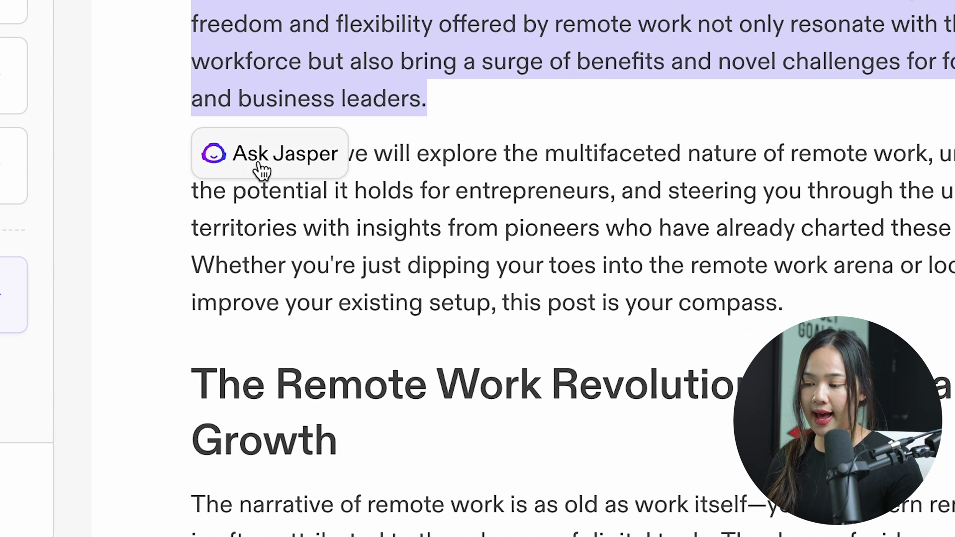
{"action": "left_click", "coordinate": [262, 171]}
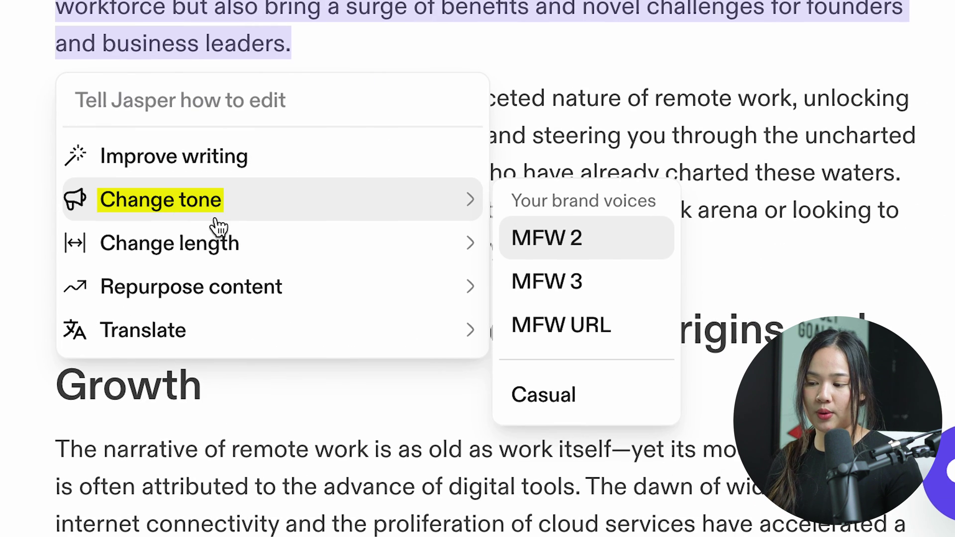
{"action": "mouse_move", "coordinate": [368, 311]}
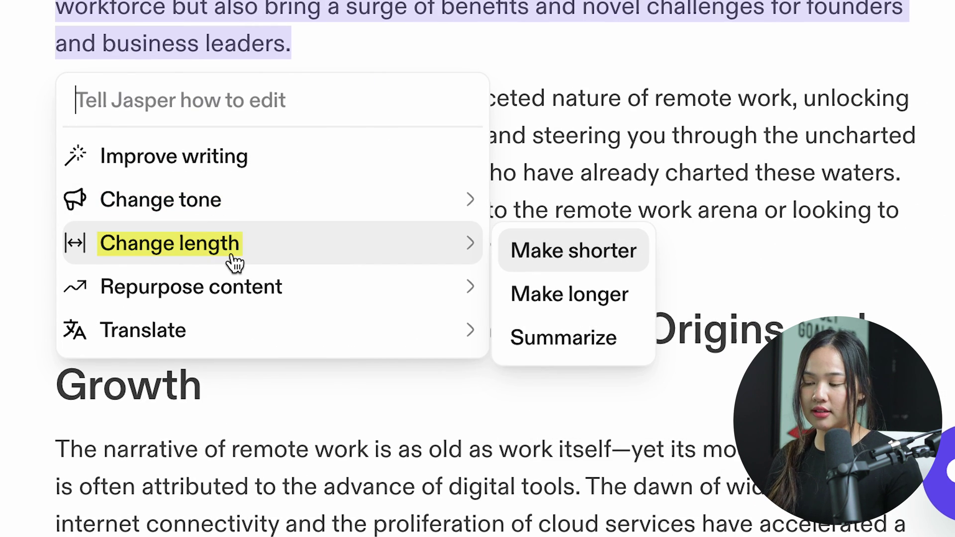
{"action": "mouse_move", "coordinate": [238, 347]}
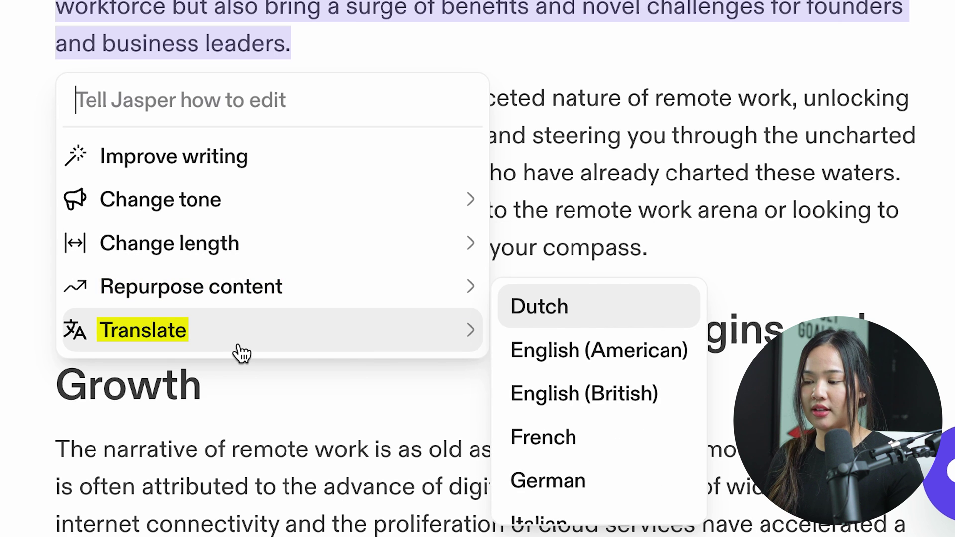
{"action": "scroll", "coordinate": [591, 429], "scroll_direction": "down", "scroll_amount": 1}
{"action": "scroll", "coordinate": [593, 430], "scroll_direction": "down", "scroll_amount": 2}
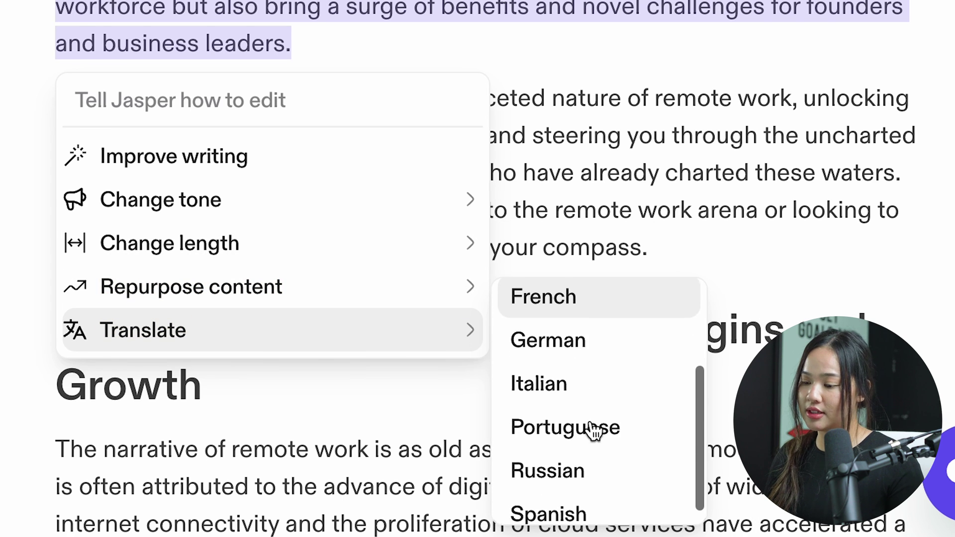
{"action": "mouse_move", "coordinate": [245, 207]}
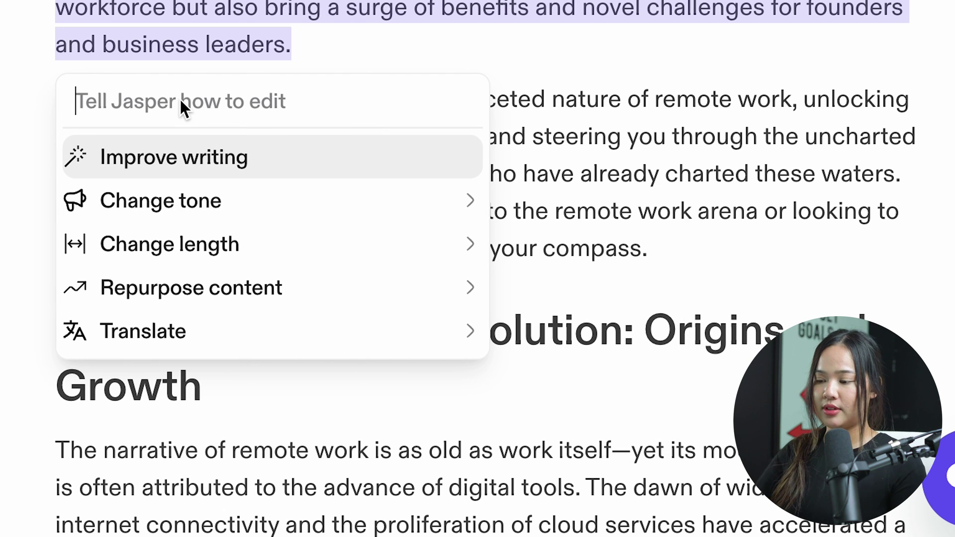
{"action": "type", "text": "Make this paragraph funn"}
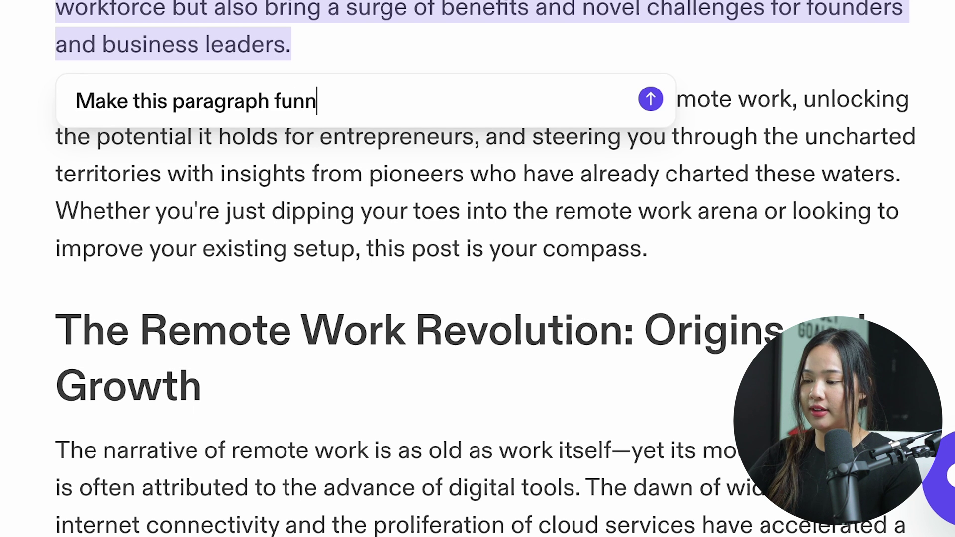
{"action": "key", "text": "Return"}
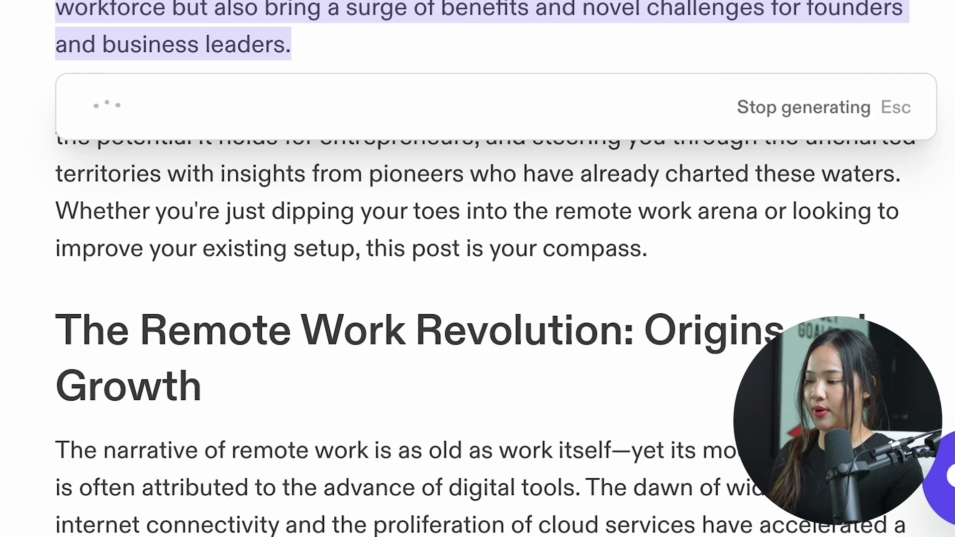